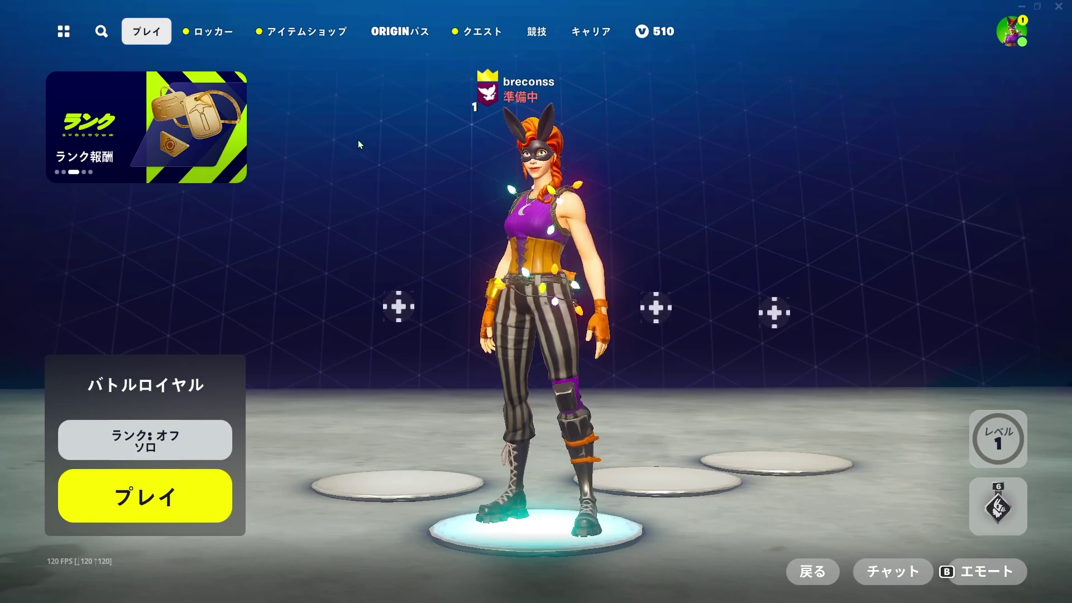
Step: Open the game's video settings and lower the display resolution to 1280 x 720 16:9
{"action": "left_click", "coordinate": [1010, 32]}
{"action": "left_click", "coordinate": [730, 503]}
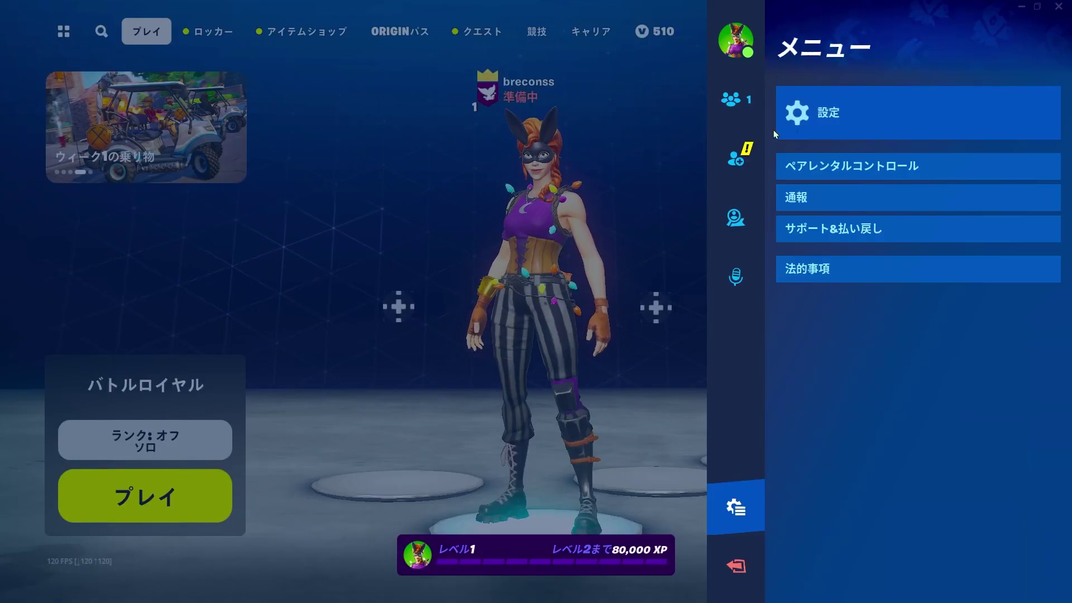
{"action": "left_click", "coordinate": [796, 112]}
{"action": "scroll", "coordinate": [533, 265], "scroll_direction": "down", "scroll_amount": 2}
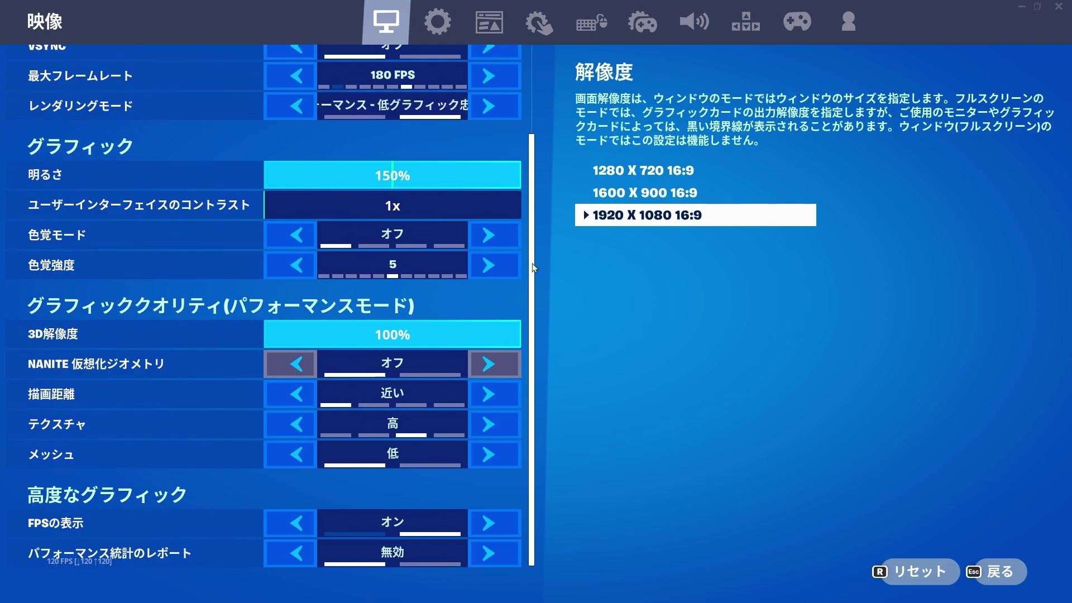
{"action": "left_click_drag", "start_coordinate": [533, 267], "coordinate": [532, 177]}
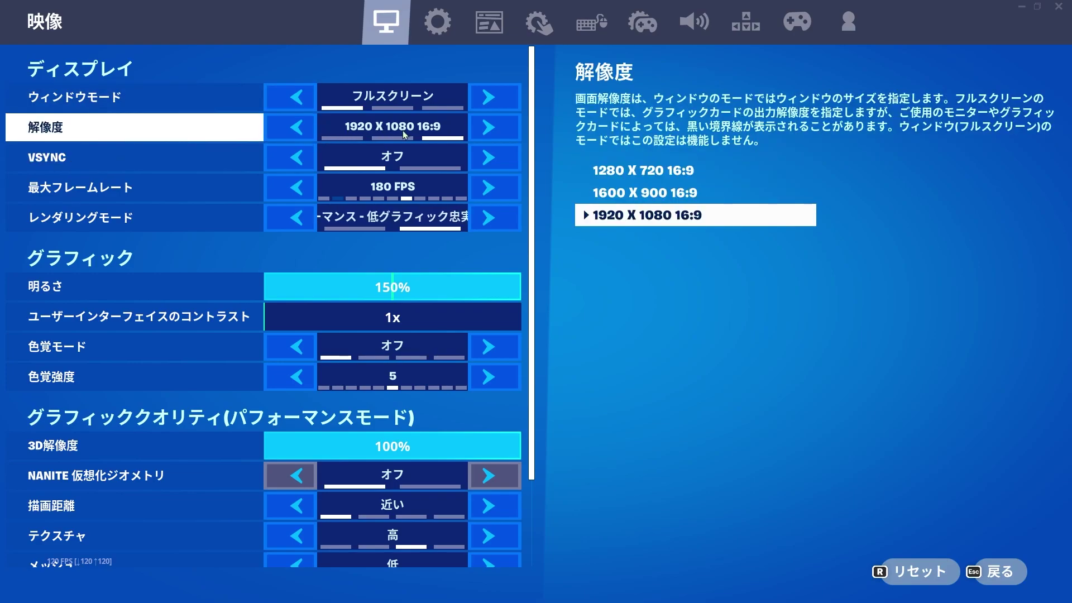
{"action": "left_click", "coordinate": [309, 137]}
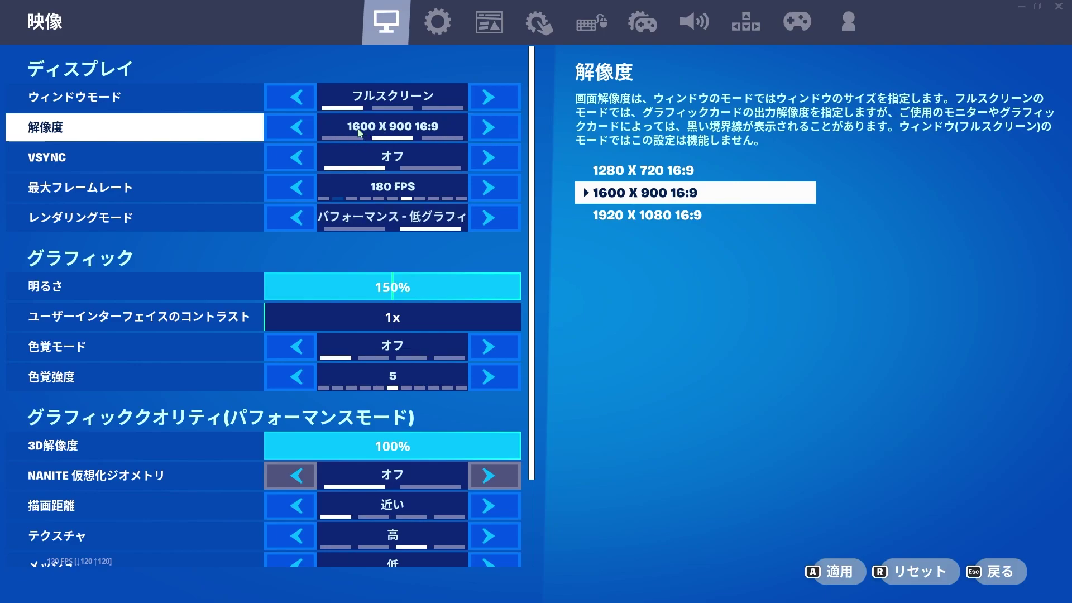
{"action": "left_click", "coordinate": [304, 136]}
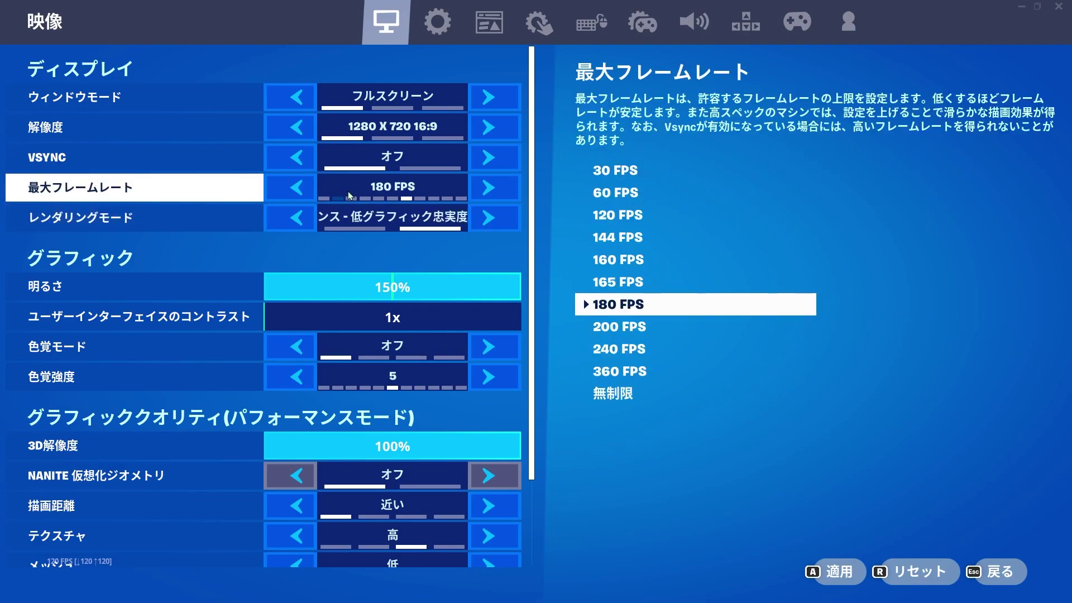
Step: Set the maximum frame rate to 120 FPS
{"action": "left_click", "coordinate": [313, 193]}
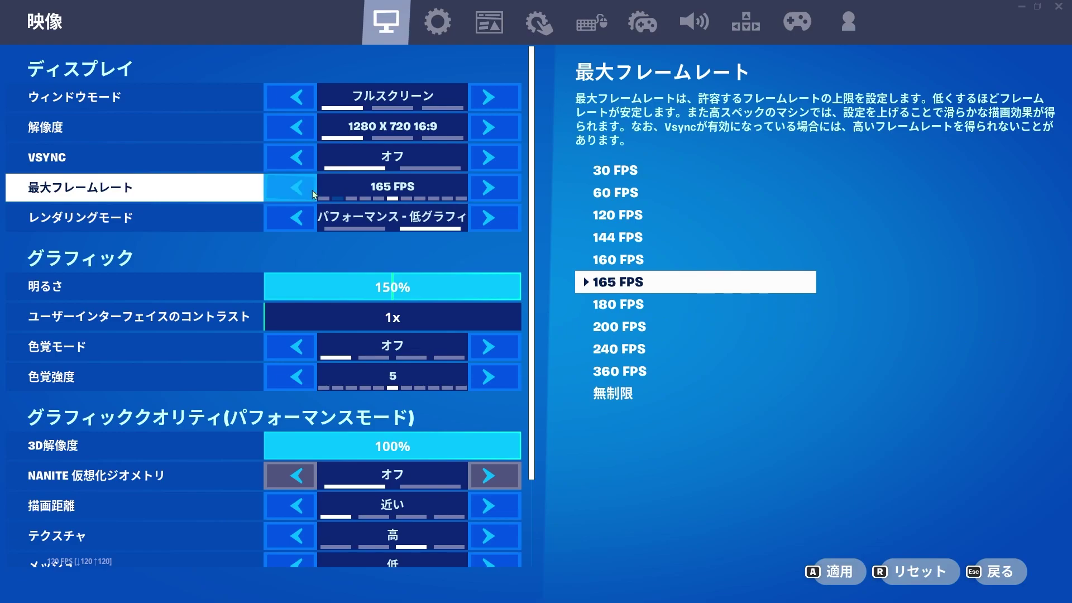
{"action": "left_click", "coordinate": [312, 193]}
{"action": "left_click", "coordinate": [313, 193]}
{"action": "left_click", "coordinate": [313, 194]}
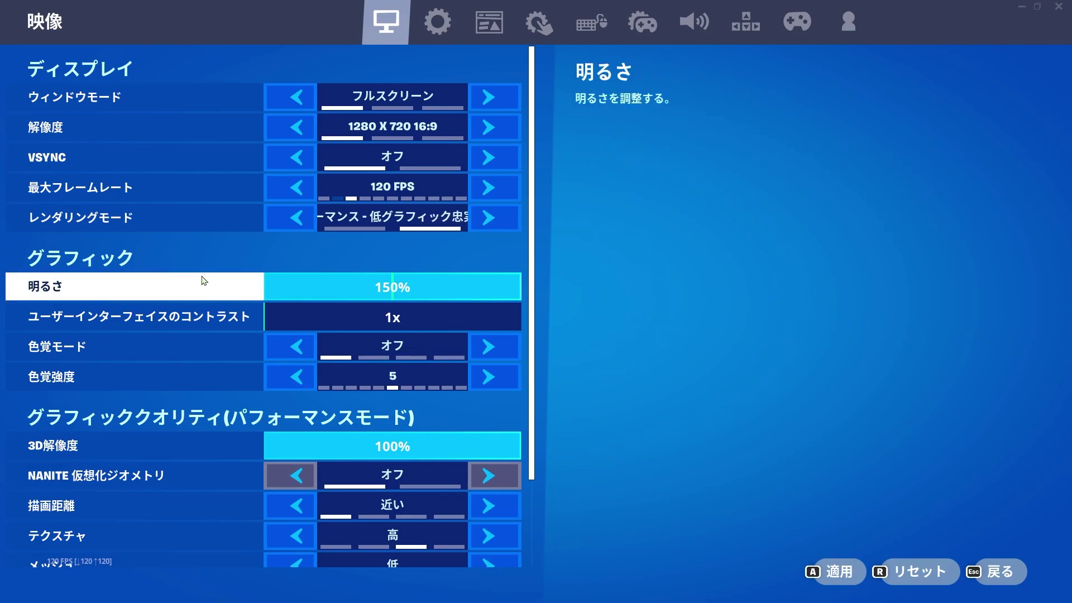
Step: Review the remaining graphics options and the replay recording options in the game settings, and leave the settings
{"action": "scroll", "coordinate": [182, 330], "scroll_direction": "down", "scroll_amount": 2}
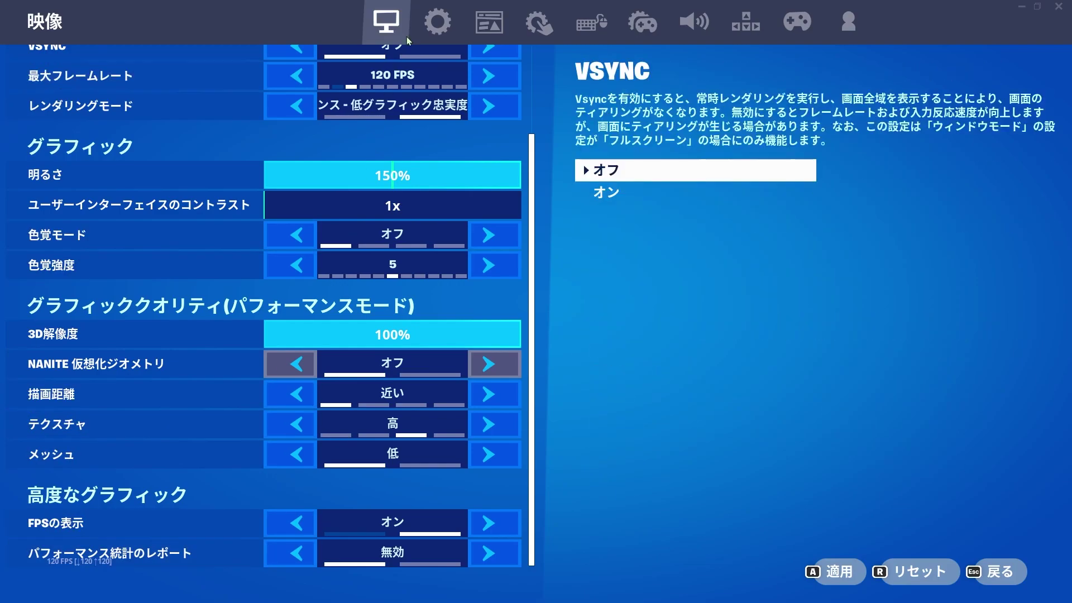
{"action": "left_click", "coordinate": [437, 22]}
{"action": "scroll", "coordinate": [222, 221], "scroll_direction": "down", "scroll_amount": 3}
{"action": "scroll", "coordinate": [222, 221], "scroll_direction": "down", "scroll_amount": 8}
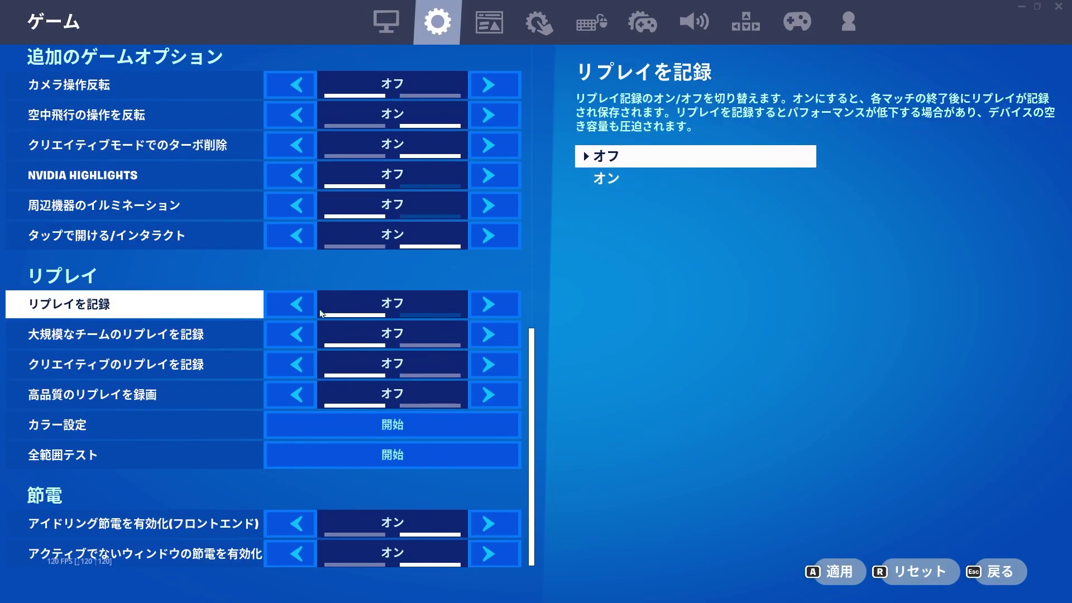
{"action": "key", "text": "Escape"}
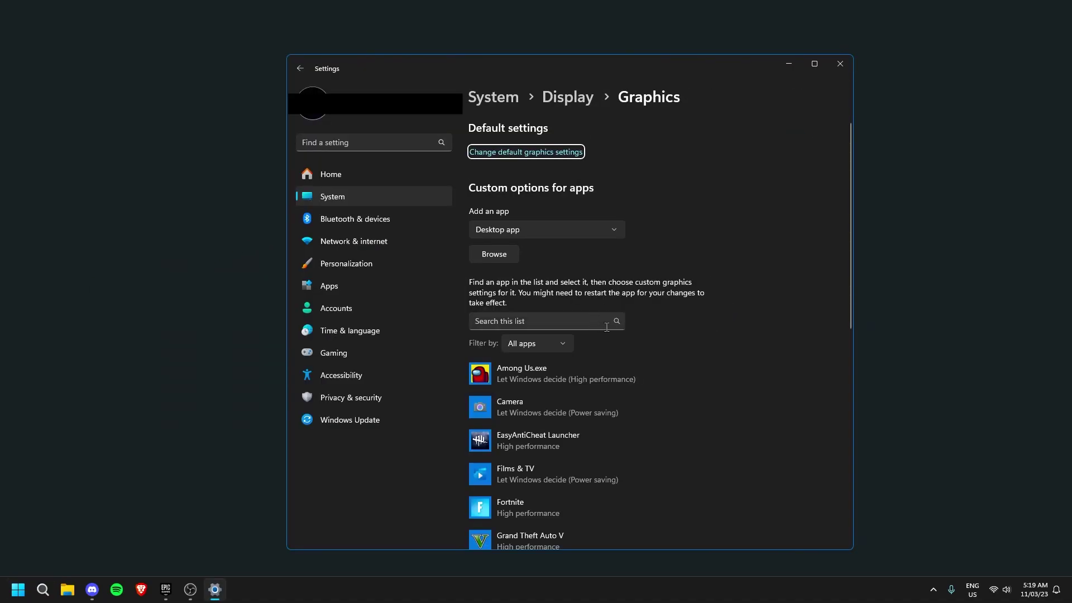
Step: In the Windows Graphics settings, look through the custom app list and start browsing for a desktop app to add
{"action": "scroll", "coordinate": [608, 327], "scroll_direction": "down", "scroll_amount": 4}
{"action": "scroll", "coordinate": [595, 342], "scroll_direction": "down", "scroll_amount": 3}
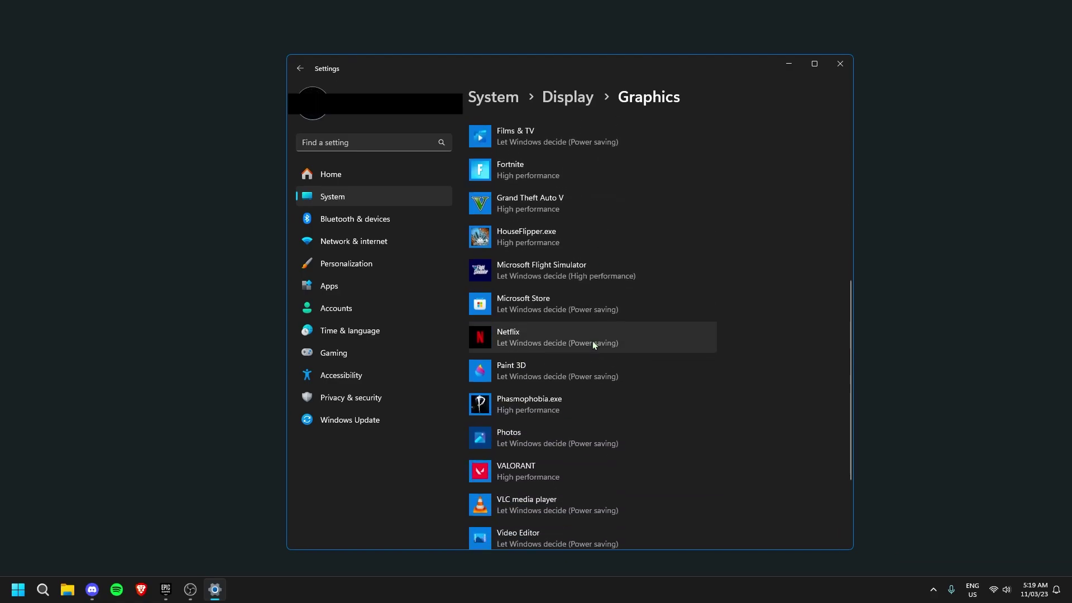
{"action": "scroll", "coordinate": [592, 343], "scroll_direction": "up", "scroll_amount": 3}
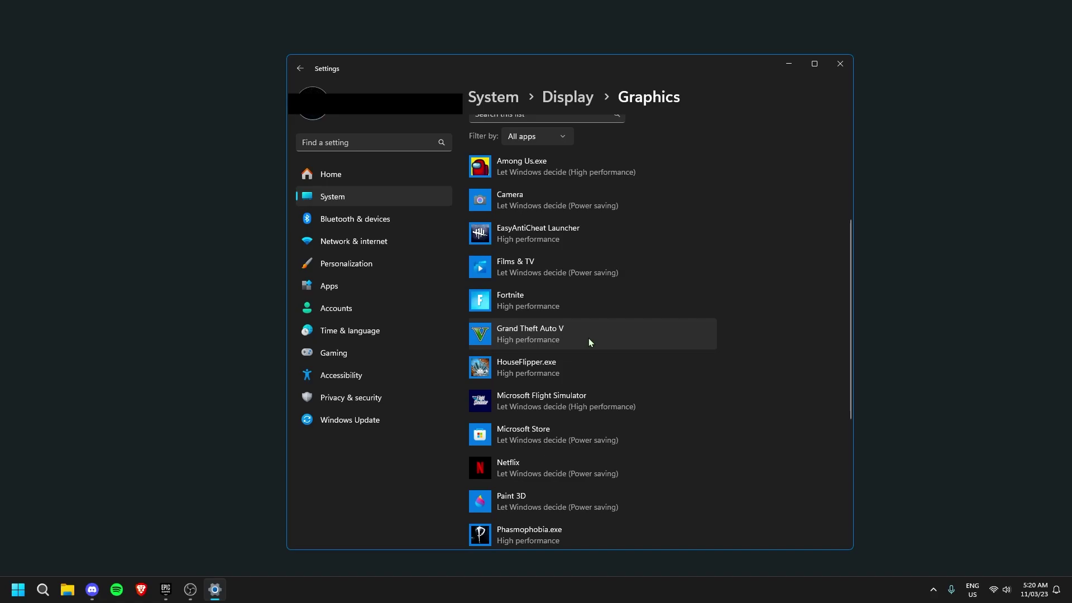
{"action": "scroll", "coordinate": [561, 314], "scroll_direction": "up", "scroll_amount": 4}
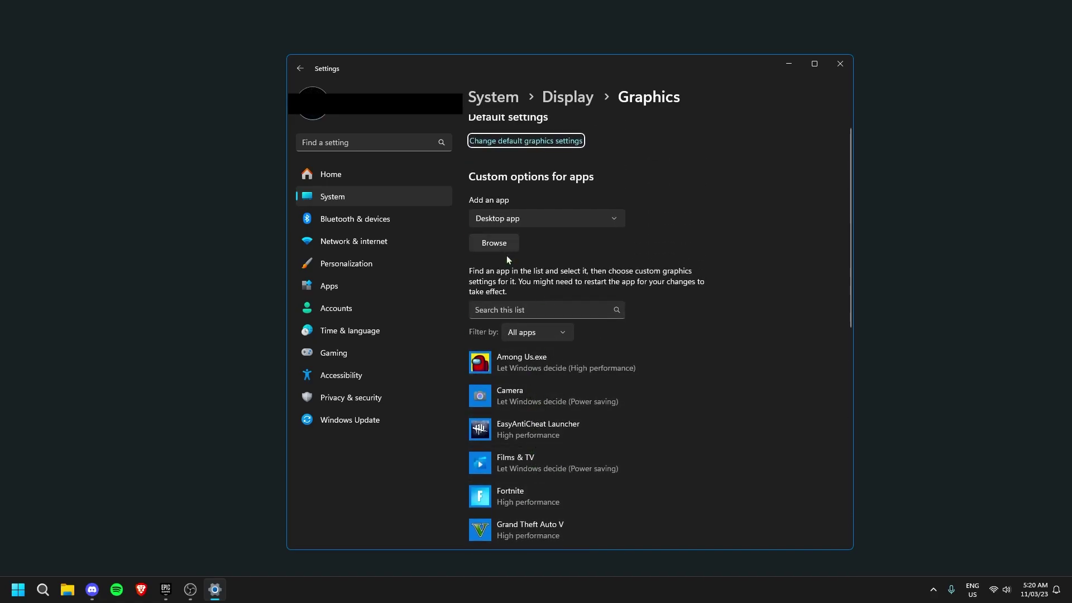
{"action": "left_click", "coordinate": [500, 221]}
{"action": "left_click", "coordinate": [501, 218]}
{"action": "left_click", "coordinate": [506, 246]}
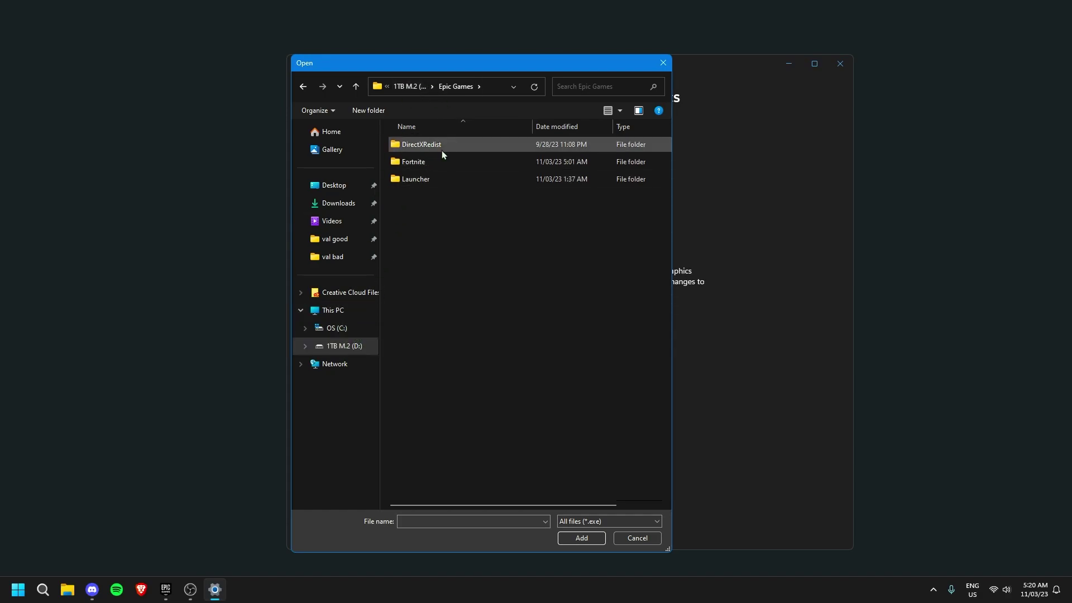
Step: Add FortniteClient-Win64-Shipping.exe from the Fortnite\FortniteGame\Binaries\Win64 folder to the custom graphics apps
{"action": "double_click", "coordinate": [429, 163]}
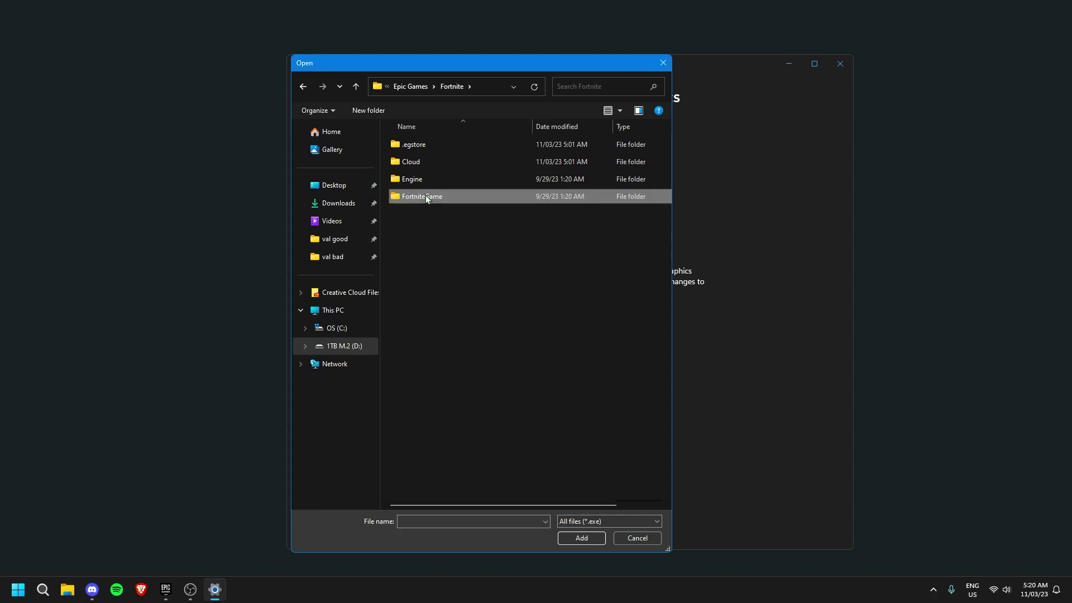
{"action": "double_click", "coordinate": [425, 195]}
{"action": "double_click", "coordinate": [429, 144]}
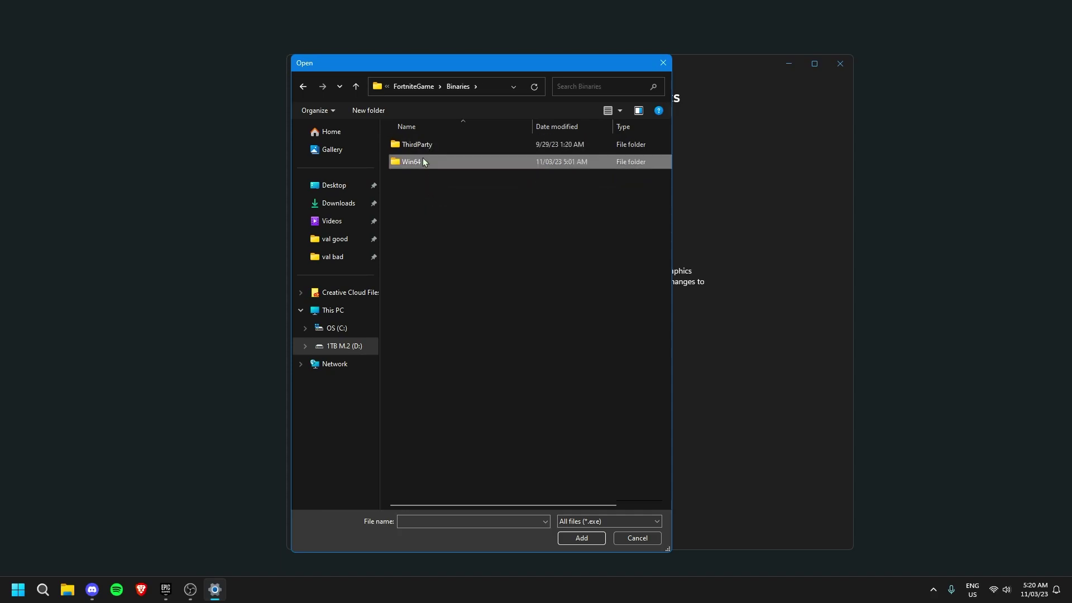
{"action": "double_click", "coordinate": [423, 158]}
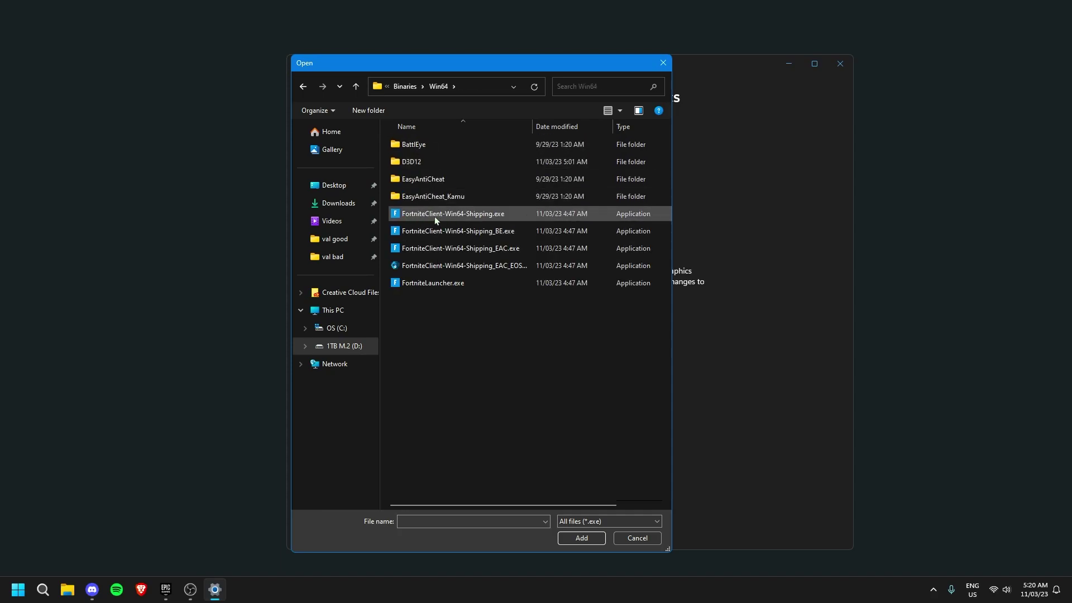
{"action": "left_click", "coordinate": [471, 215]}
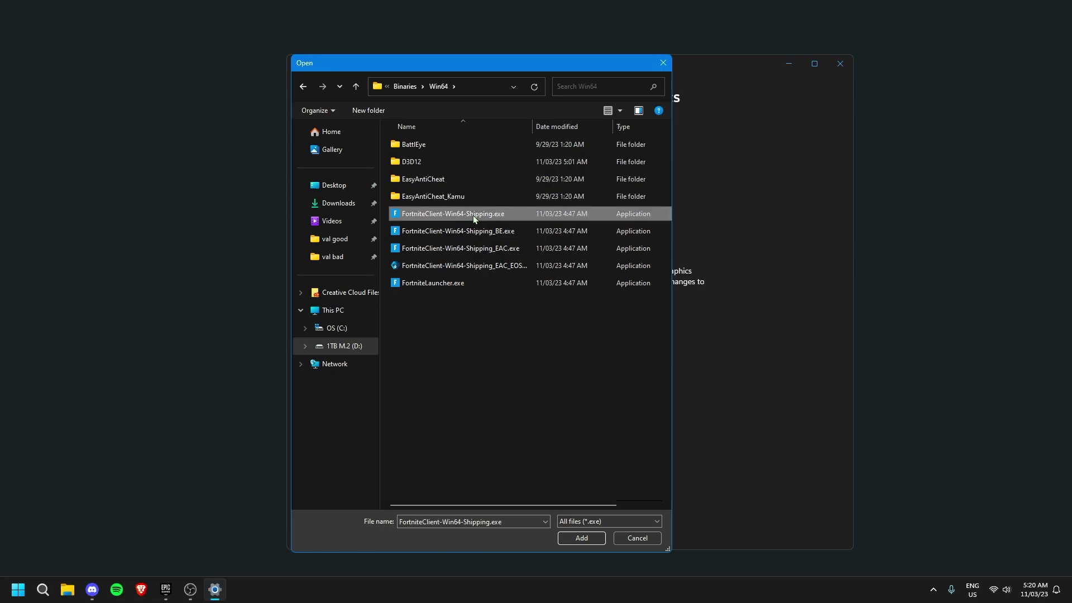
{"action": "left_click", "coordinate": [581, 538]}
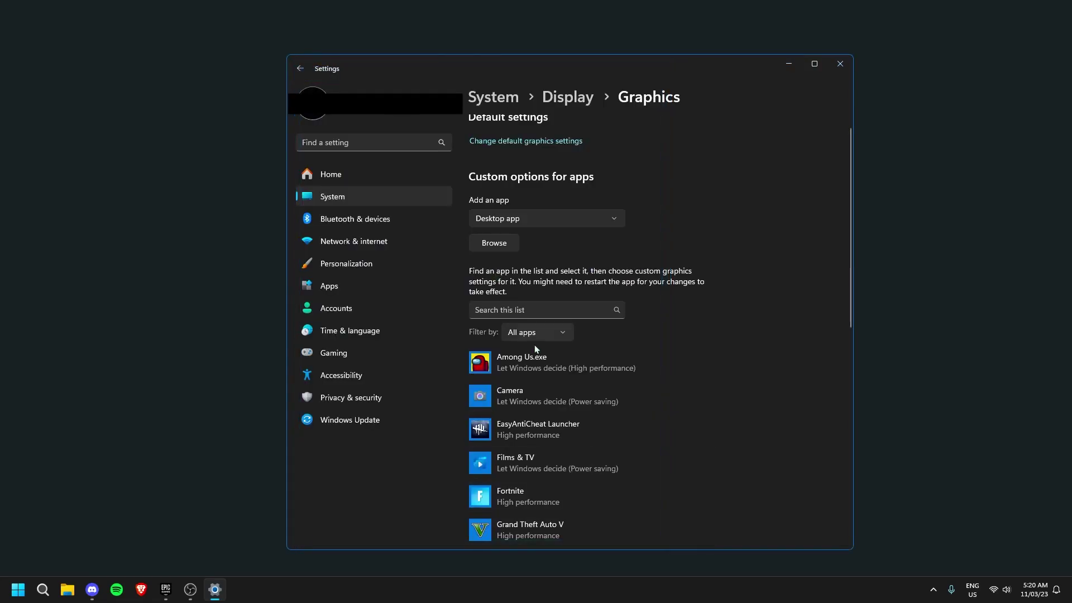
Step: Save Fortnite's graphics preference as High performance and close the Settings window
{"action": "left_click", "coordinate": [633, 422]}
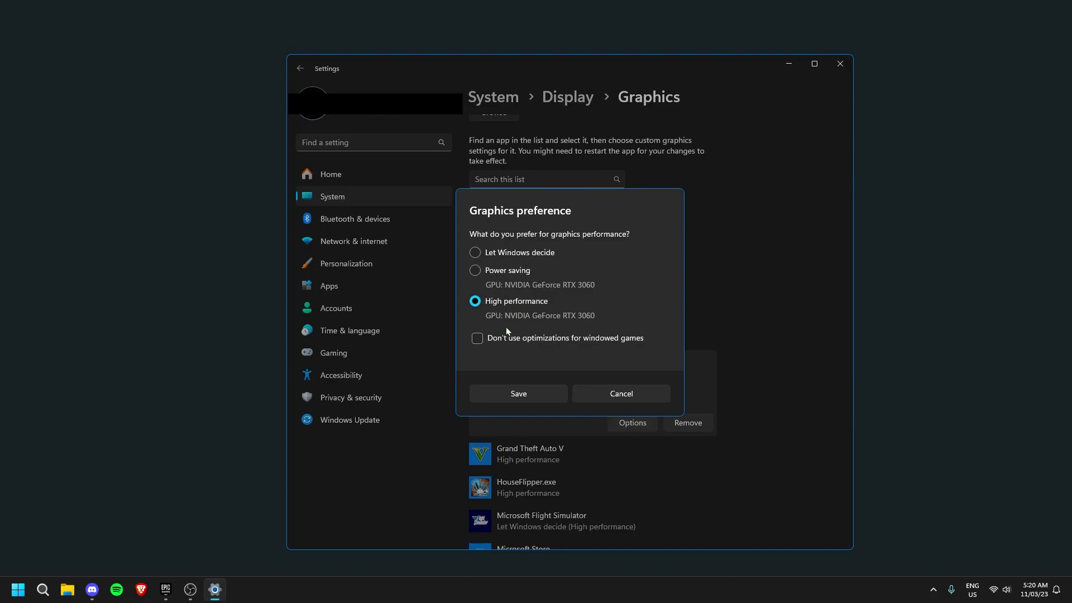
{"action": "key", "text": "Return"}
{"action": "scroll", "coordinate": [550, 424], "scroll_direction": "down", "scroll_amount": 5}
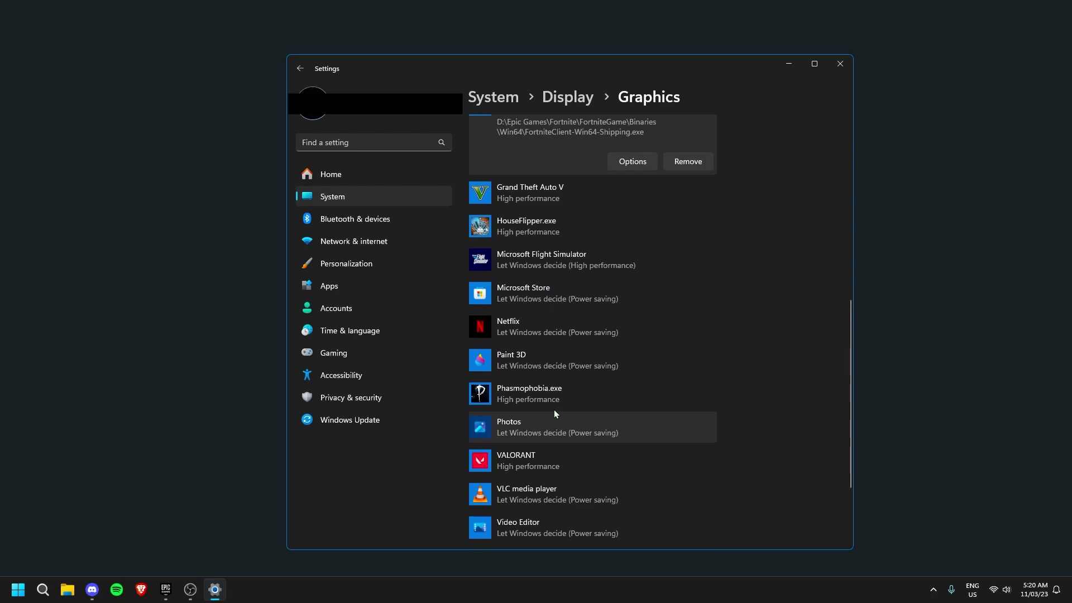
{"action": "left_click", "coordinate": [846, 67]}
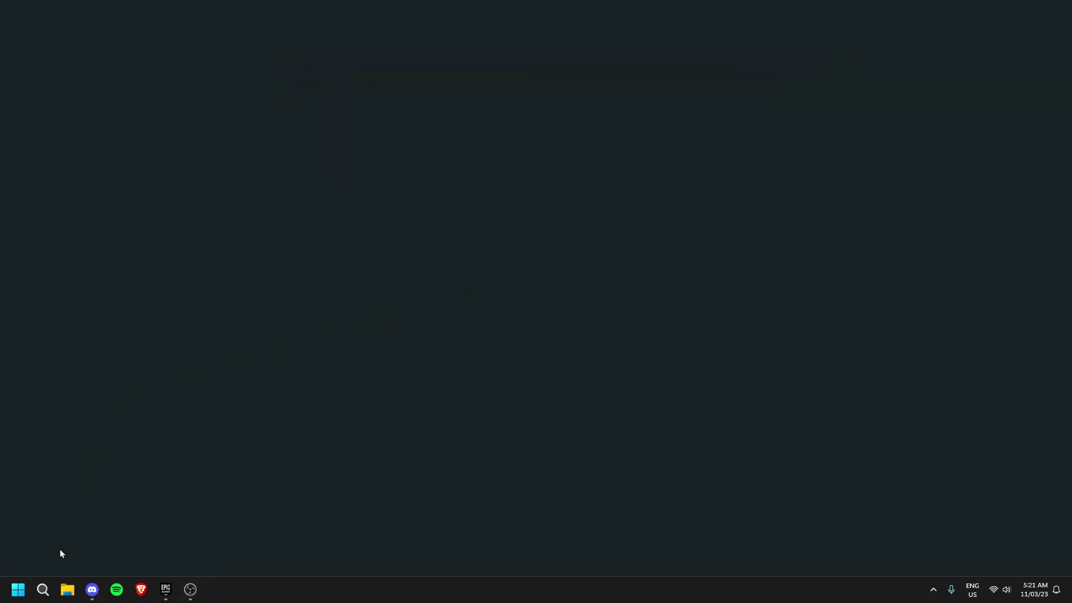
Step: Search Windows for "adju", open the appearance and performance options, and review the custom visual effects
{"action": "left_click", "coordinate": [43, 590]}
{"action": "type", "text": "adju"}
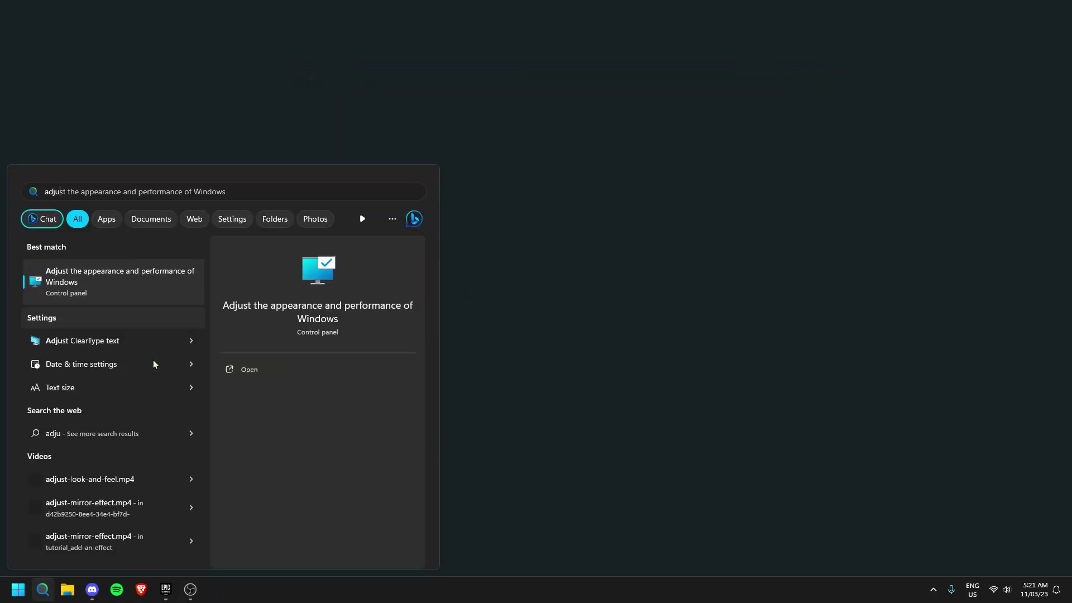
{"action": "left_click", "coordinate": [124, 282]}
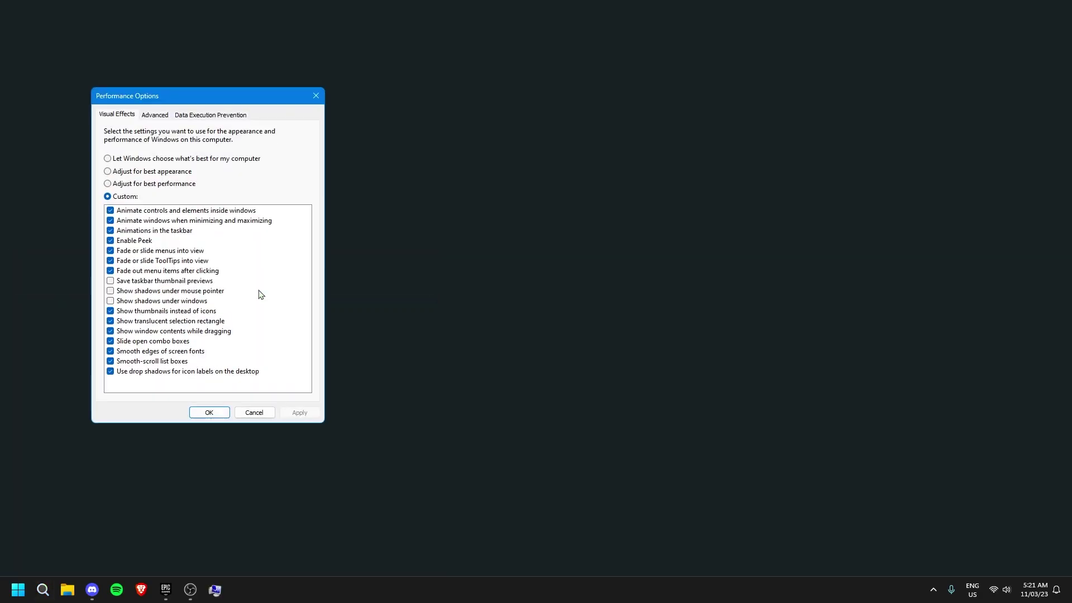
{"action": "left_click_drag", "start_coordinate": [186, 101], "coordinate": [481, 128]}
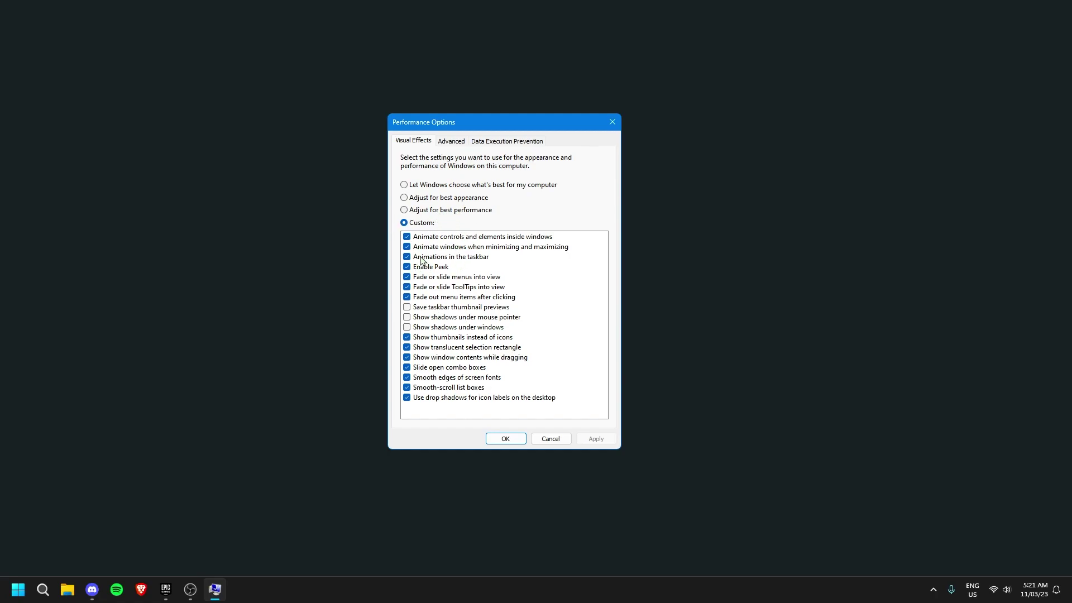
{"action": "left_click_drag", "start_coordinate": [495, 125], "coordinate": [531, 115]}
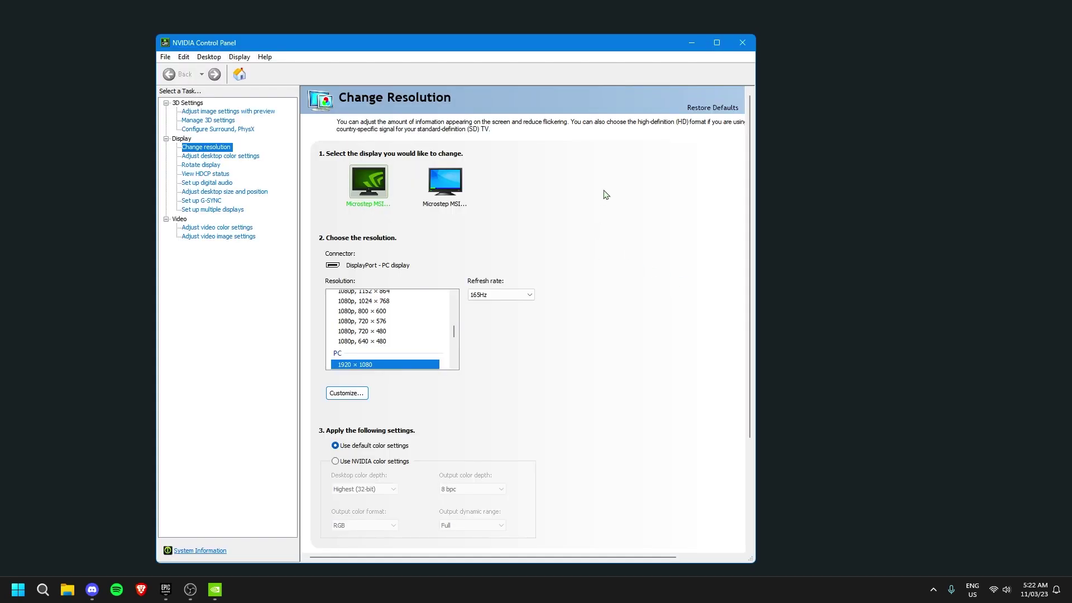
Step: In NVIDIA Control Panel, review the global settings under Manage 3D Settings and open Adjust image settings with preview
{"action": "left_click_drag", "start_coordinate": [554, 46], "coordinate": [610, 32]}
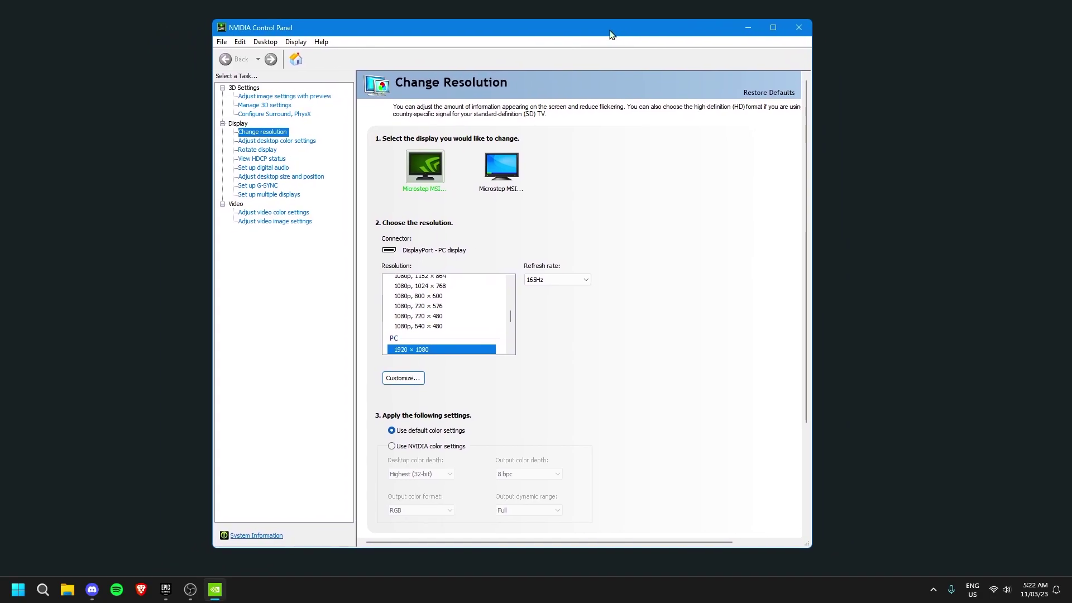
{"action": "left_click_drag", "start_coordinate": [610, 33], "coordinate": [611, 32]}
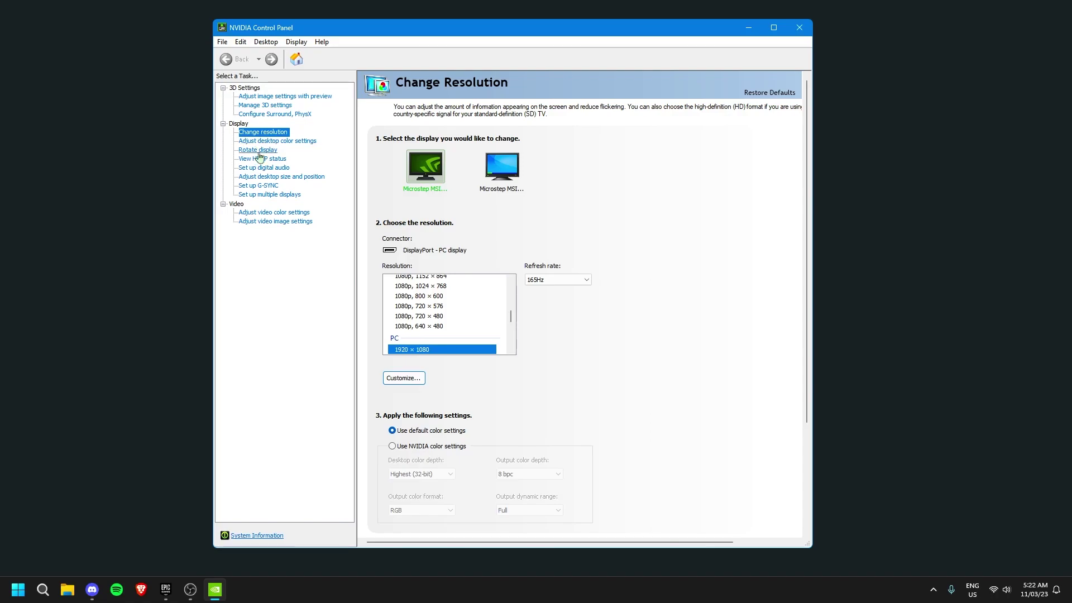
{"action": "left_click", "coordinate": [269, 106]}
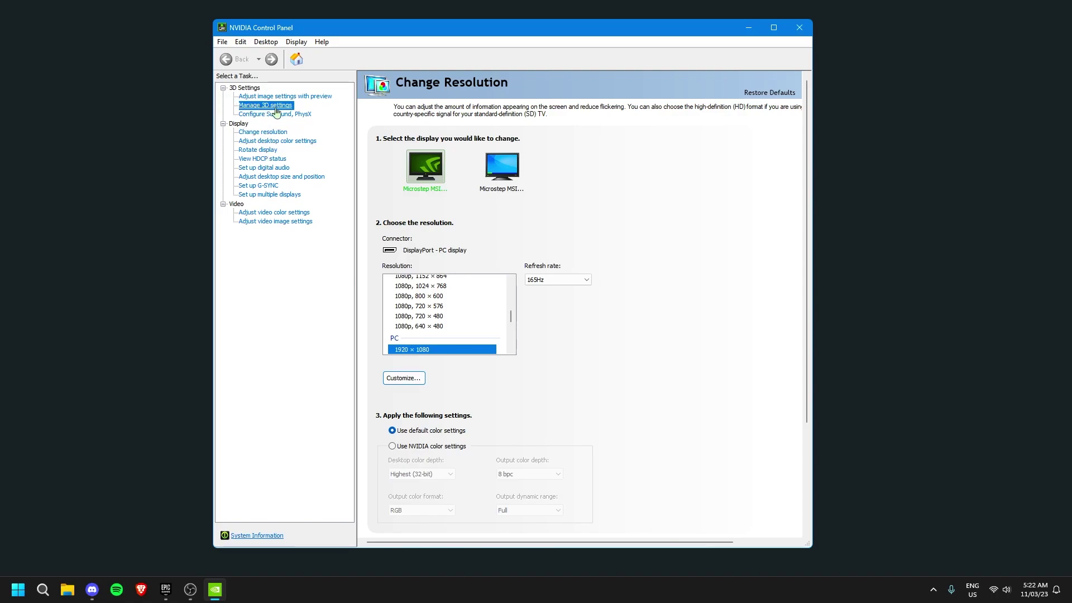
{"action": "mouse_move", "coordinate": [647, 221]}
{"action": "left_mouse_down"}
{"action": "mouse_move", "coordinate": [642, 317]}
{"action": "mouse_move", "coordinate": [639, 219]}
{"action": "left_mouse_up"}
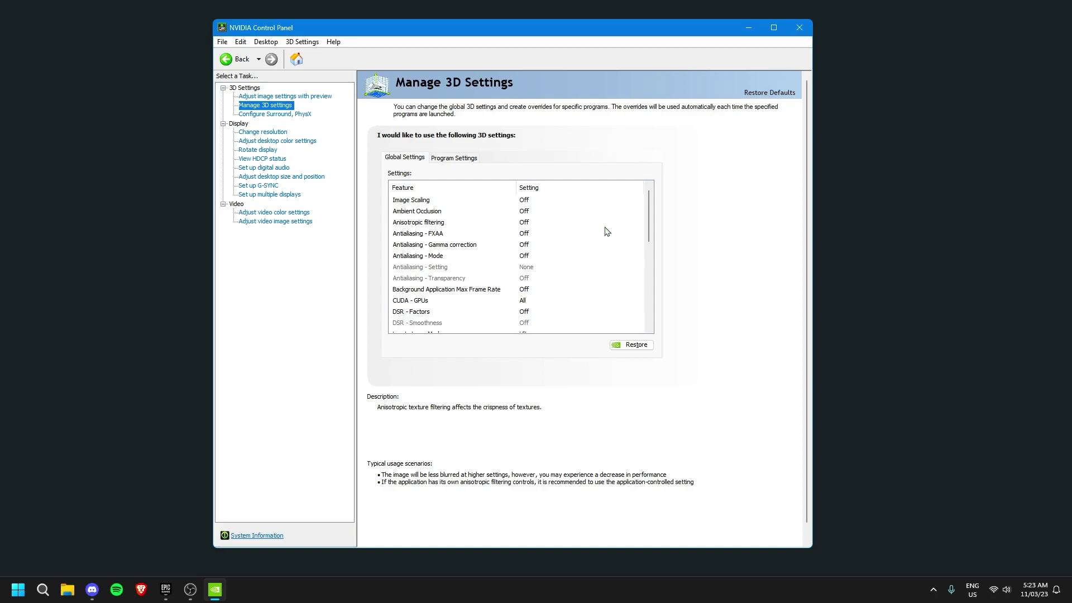
{"action": "scroll", "coordinate": [606, 231], "scroll_direction": "down", "scroll_amount": 1}
{"action": "scroll", "coordinate": [607, 232], "scroll_direction": "down", "scroll_amount": 1}
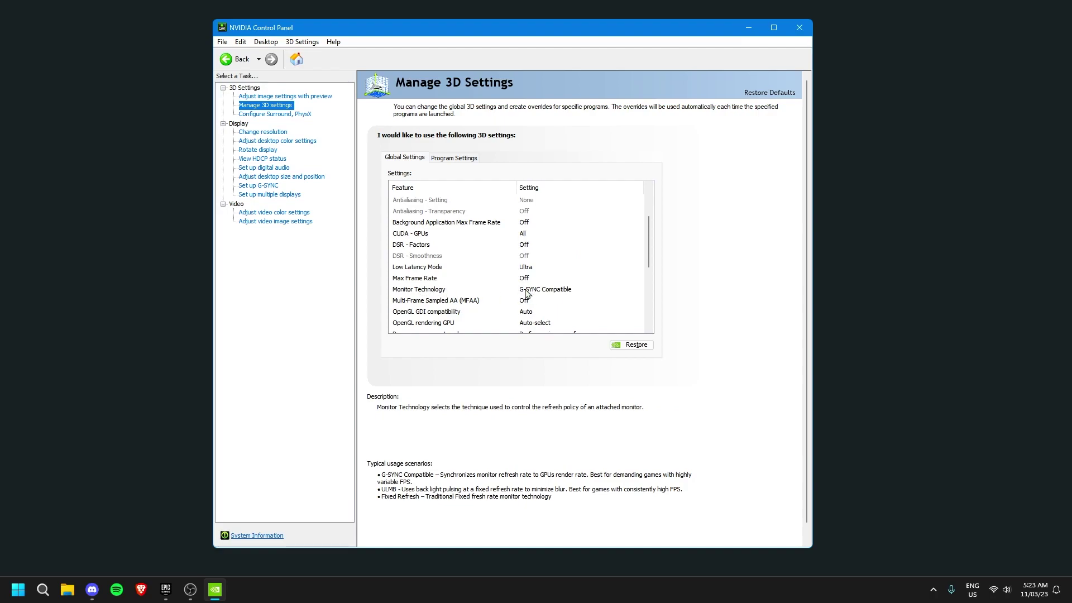
{"action": "scroll", "coordinate": [525, 293], "scroll_direction": "down", "scroll_amount": 4}
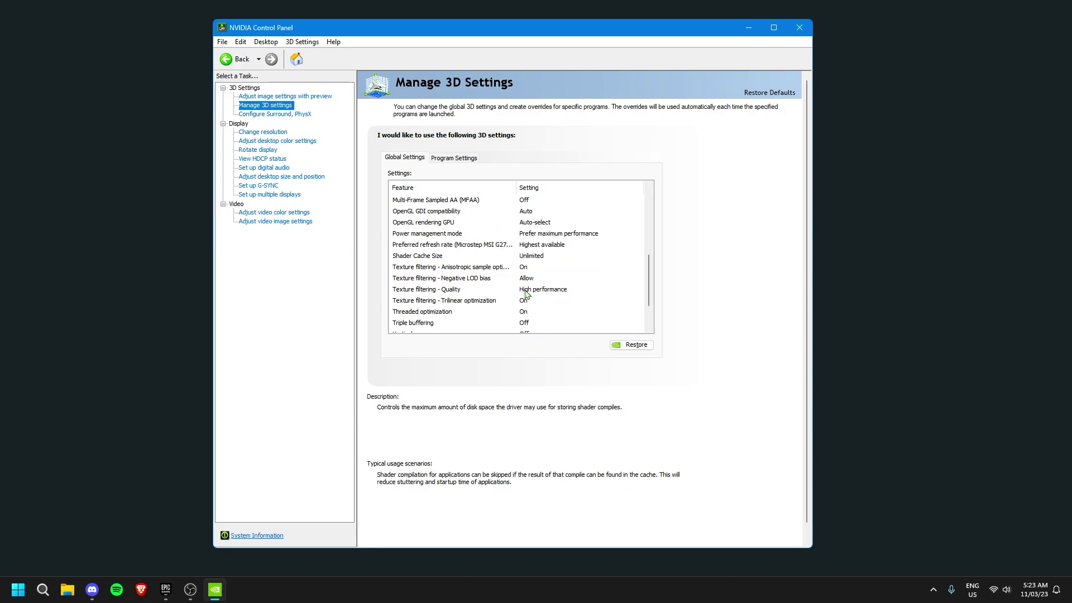
{"action": "scroll", "coordinate": [525, 293], "scroll_direction": "down", "scroll_amount": 1}
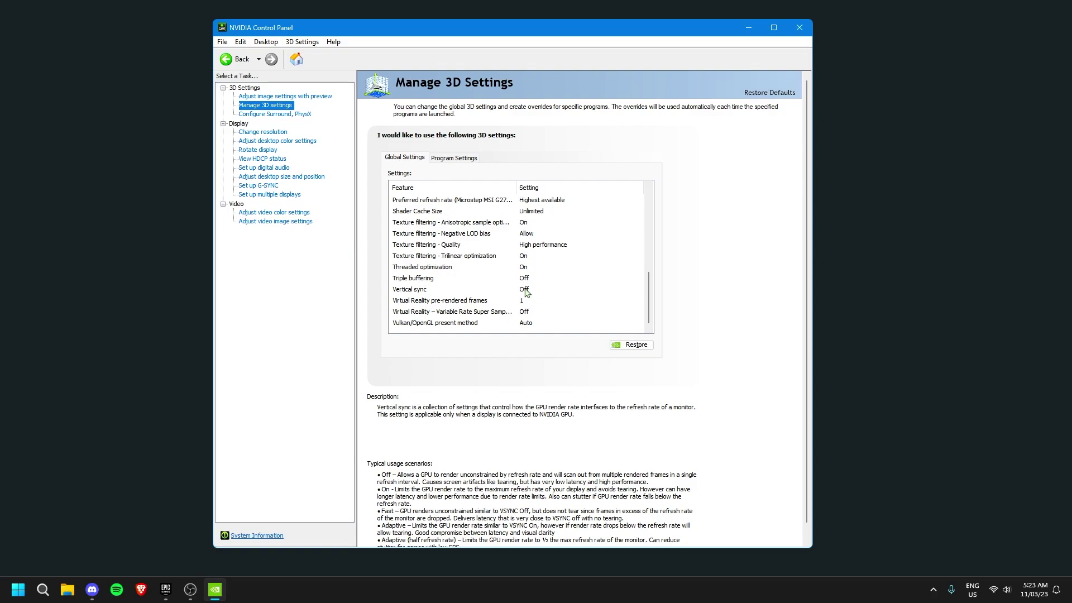
{"action": "left_click", "coordinate": [285, 96]}
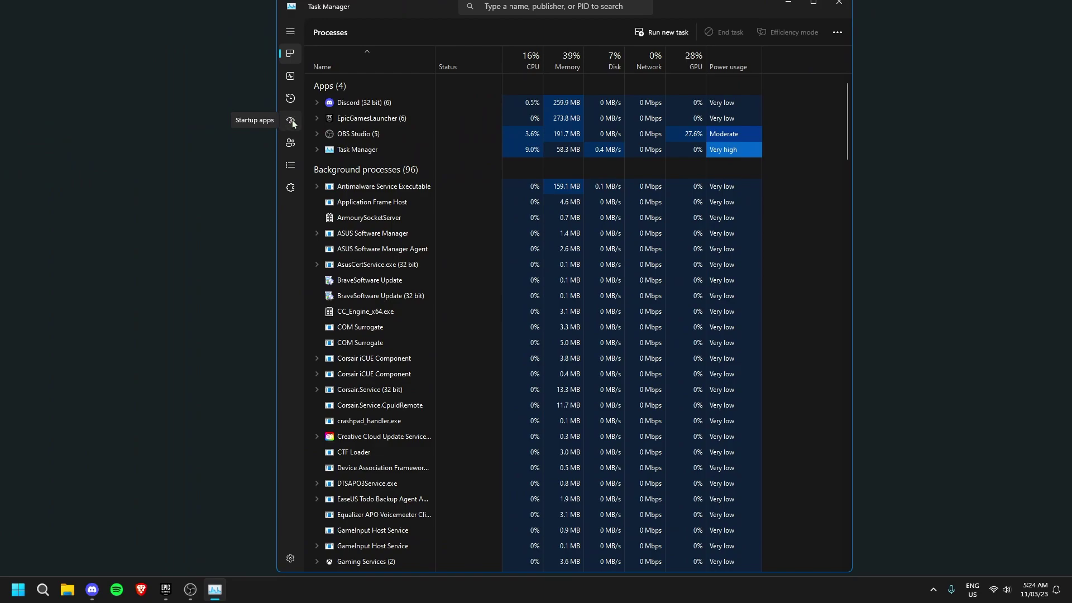
Step: Switch to Task Manager and show the list of startup apps
{"action": "left_click", "coordinate": [291, 121]}
{"action": "left_click_drag", "start_coordinate": [429, 6], "coordinate": [434, 109]}
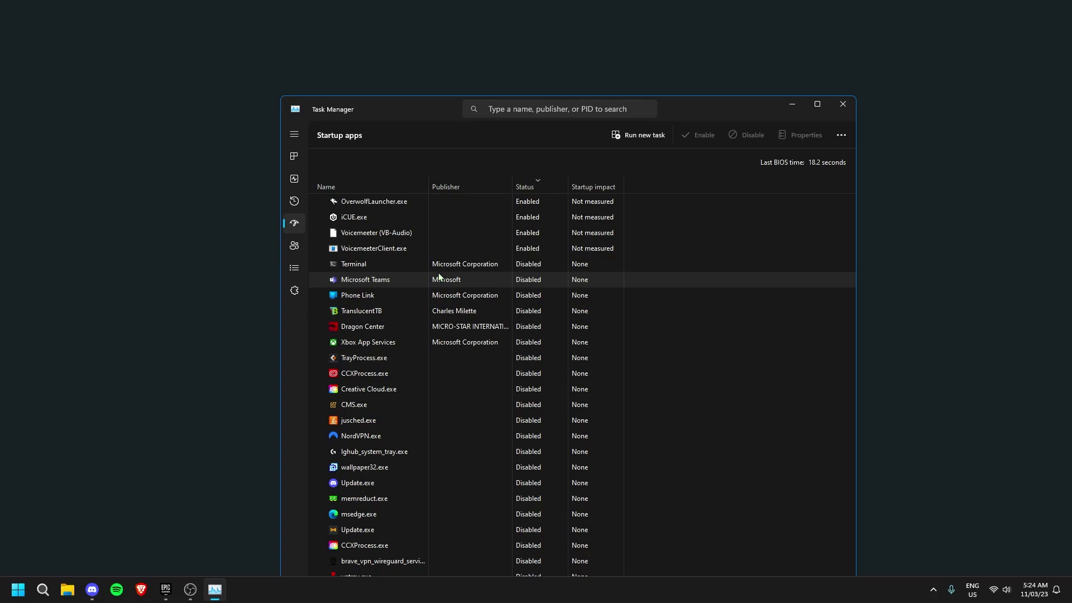
Step: View the actions available for the Terminal startup app and dismiss them without choosing one
{"action": "right_click", "coordinate": [401, 261]}
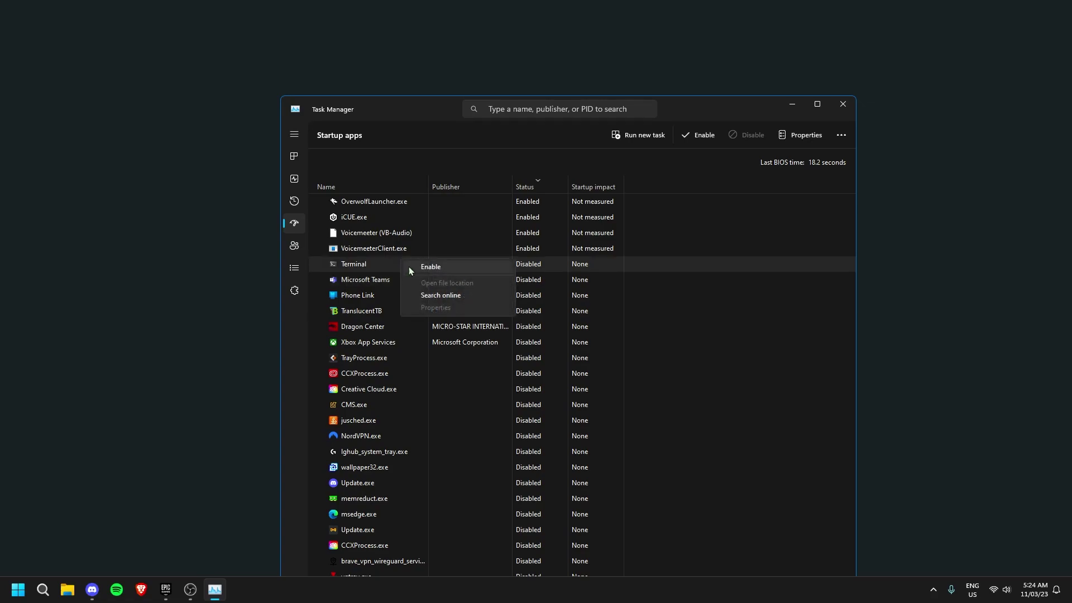
{"action": "left_click", "coordinate": [321, 326]}
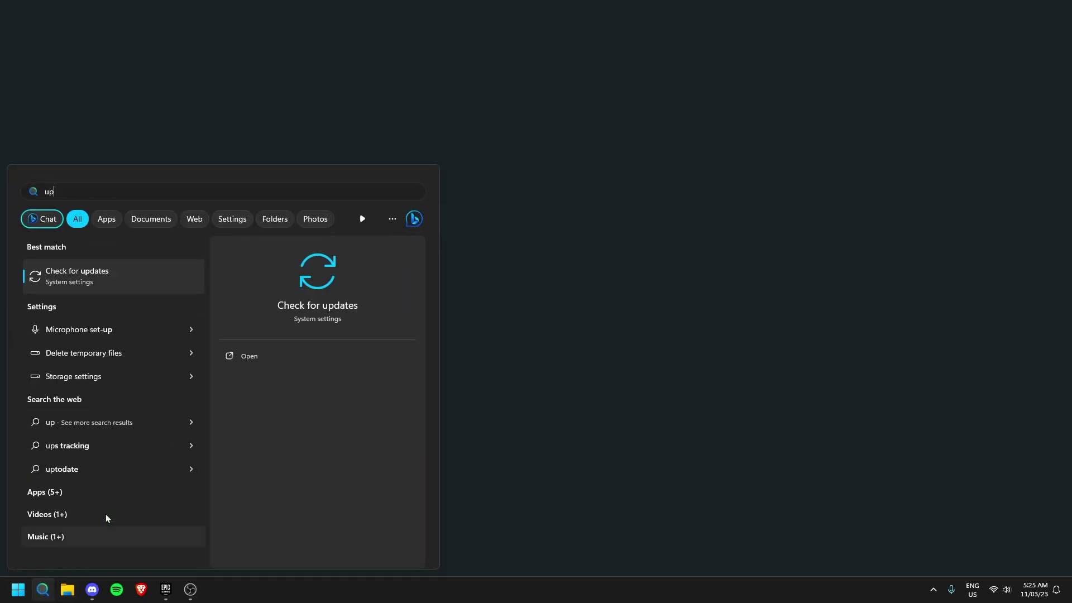
Step: Open Windows Update from the "up" search and close it, and compare the available and installed drivers in GeForce Experience
{"action": "left_click", "coordinate": [89, 275]}
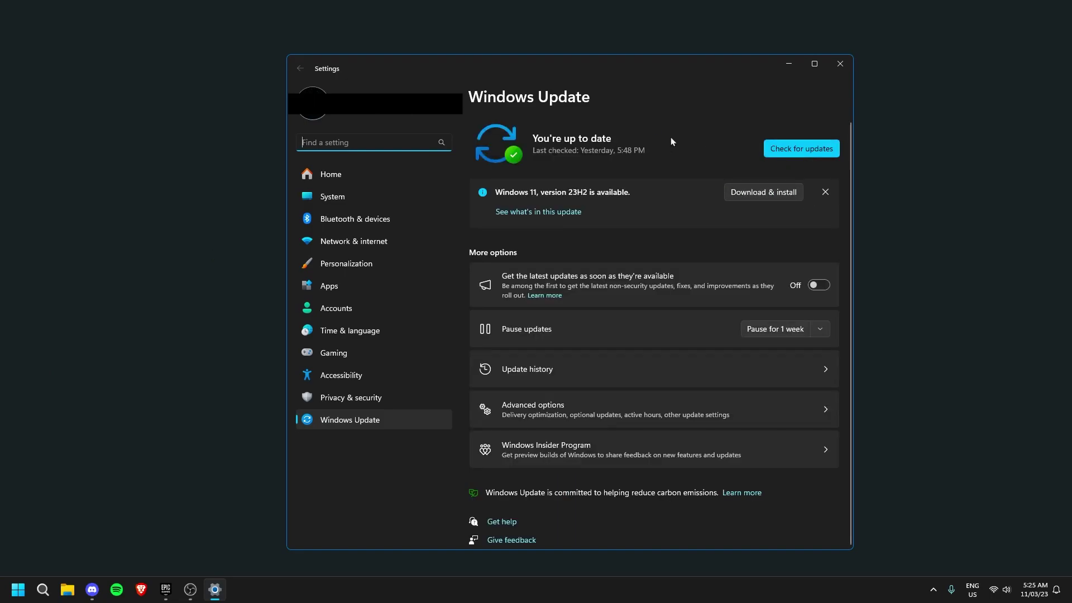
{"action": "left_click", "coordinate": [847, 66]}
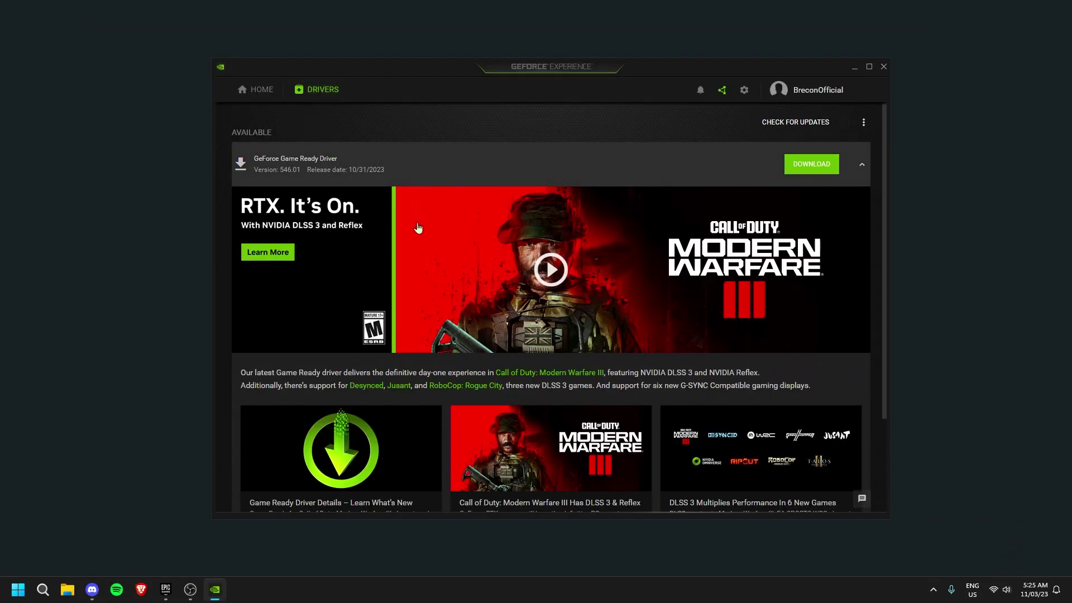
{"action": "scroll", "coordinate": [418, 229], "scroll_direction": "down", "scroll_amount": 3}
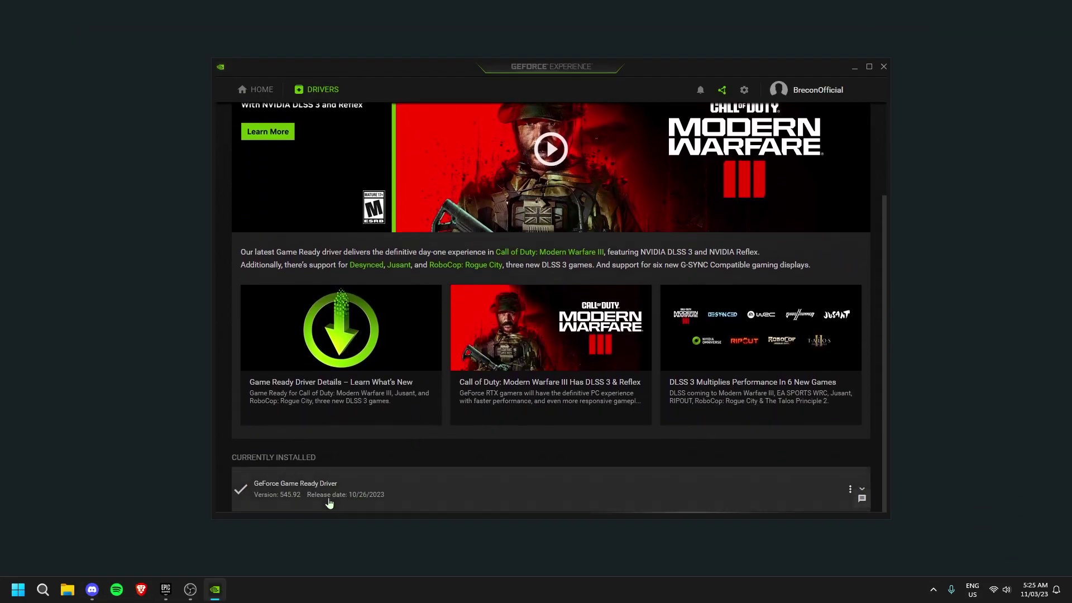
{"action": "scroll", "coordinate": [325, 415], "scroll_direction": "up", "scroll_amount": 3}
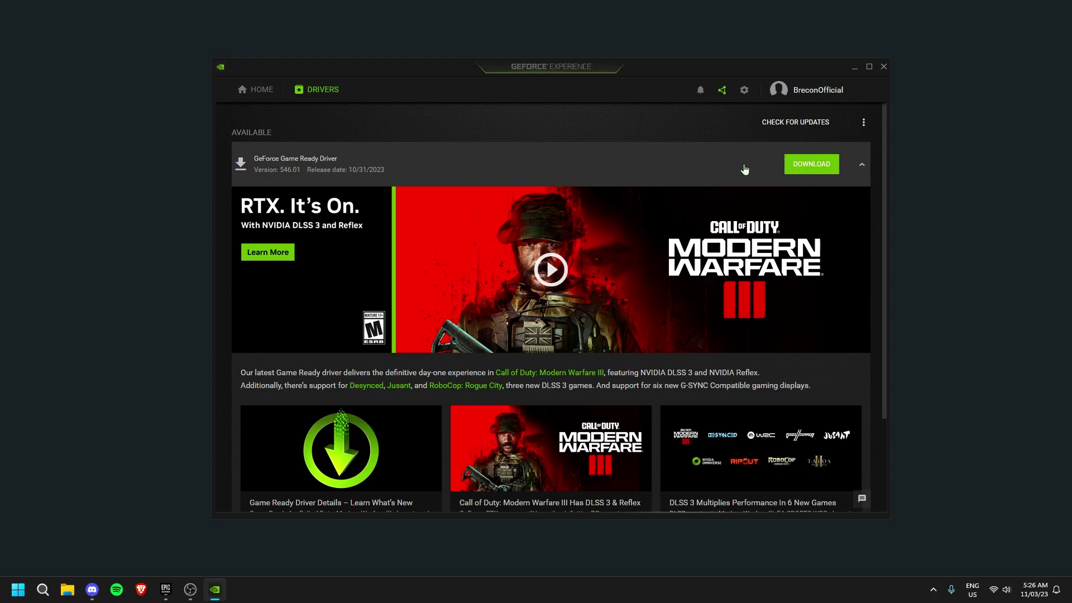
{"action": "left_click", "coordinate": [883, 67]}
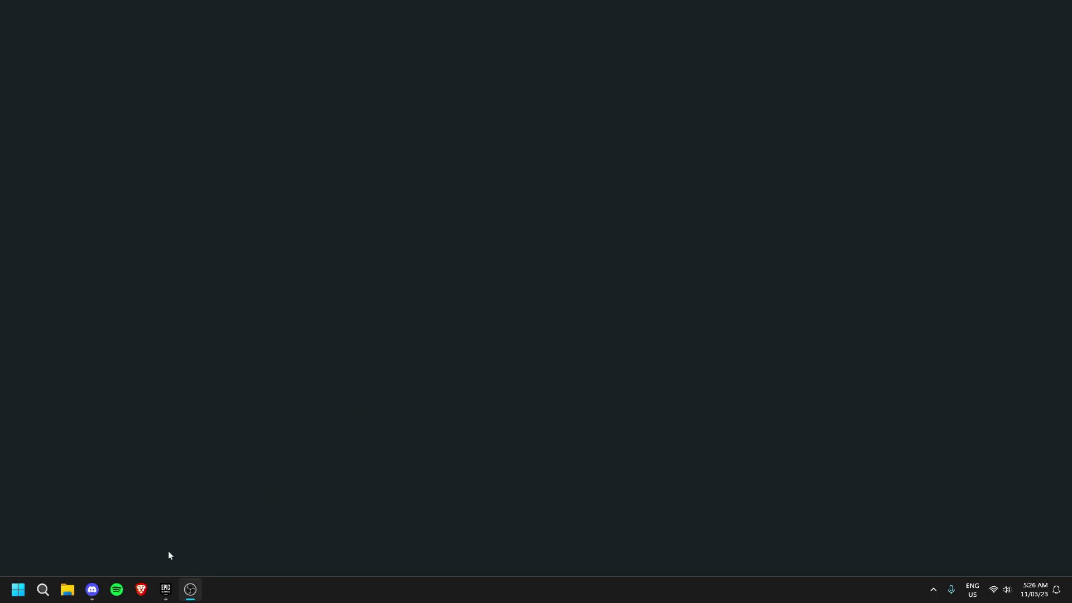
Step: Switch to the Epic Games Launcher, open Fortnite's installation options from the library, review the optional components and apply them
{"action": "mouse_move", "coordinate": [165, 589]}
{"action": "left_click", "coordinate": [200, 530]}
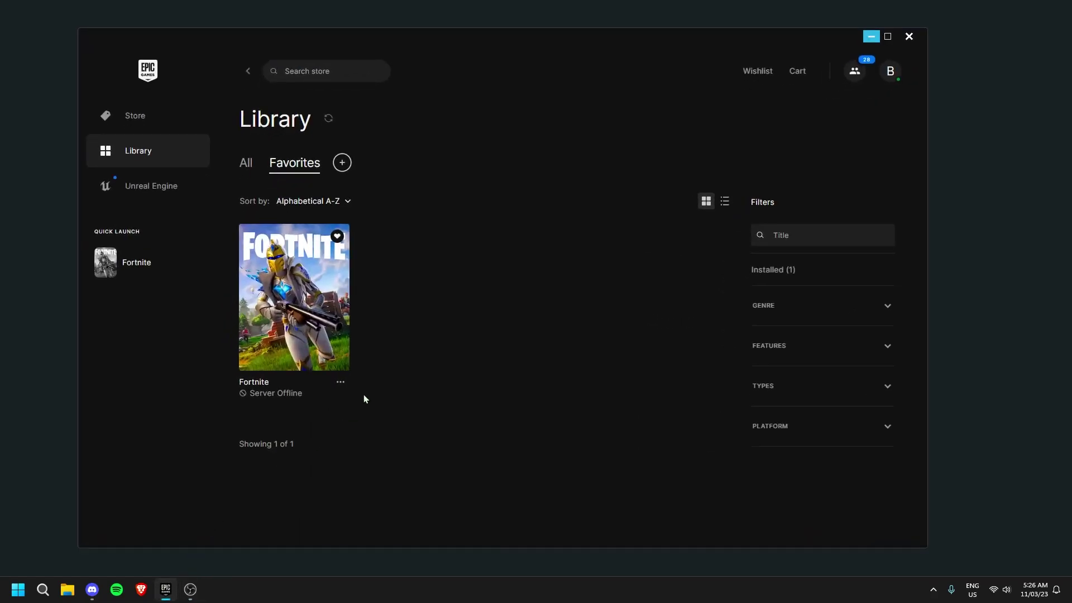
{"action": "left_click", "coordinate": [340, 382]}
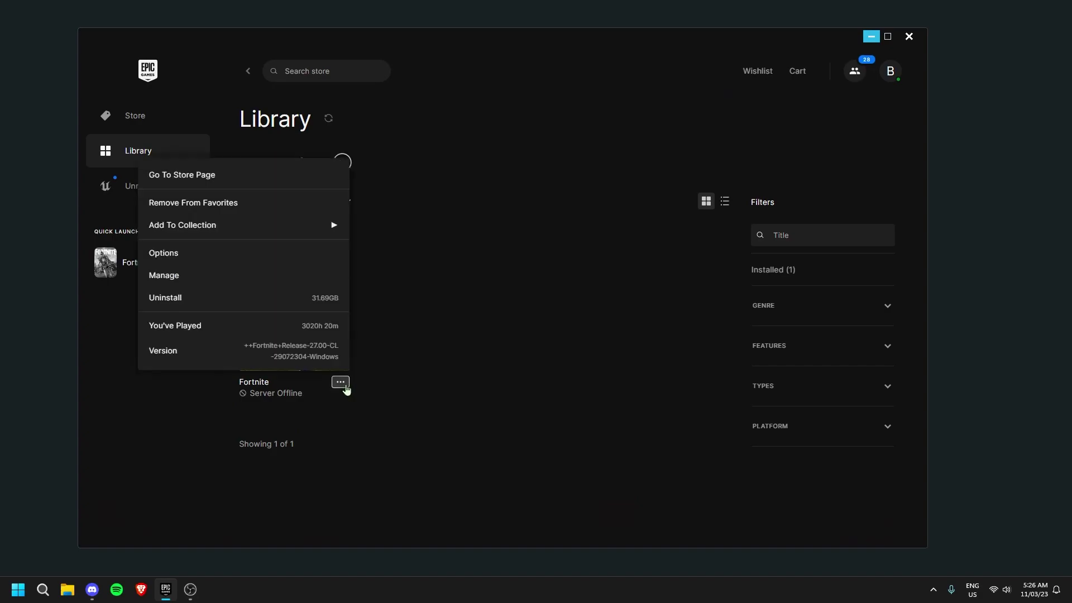
{"action": "left_click", "coordinate": [167, 251]}
{"action": "scroll", "coordinate": [427, 264], "scroll_direction": "down", "scroll_amount": 1}
{"action": "scroll", "coordinate": [461, 270], "scroll_direction": "up", "scroll_amount": 1}
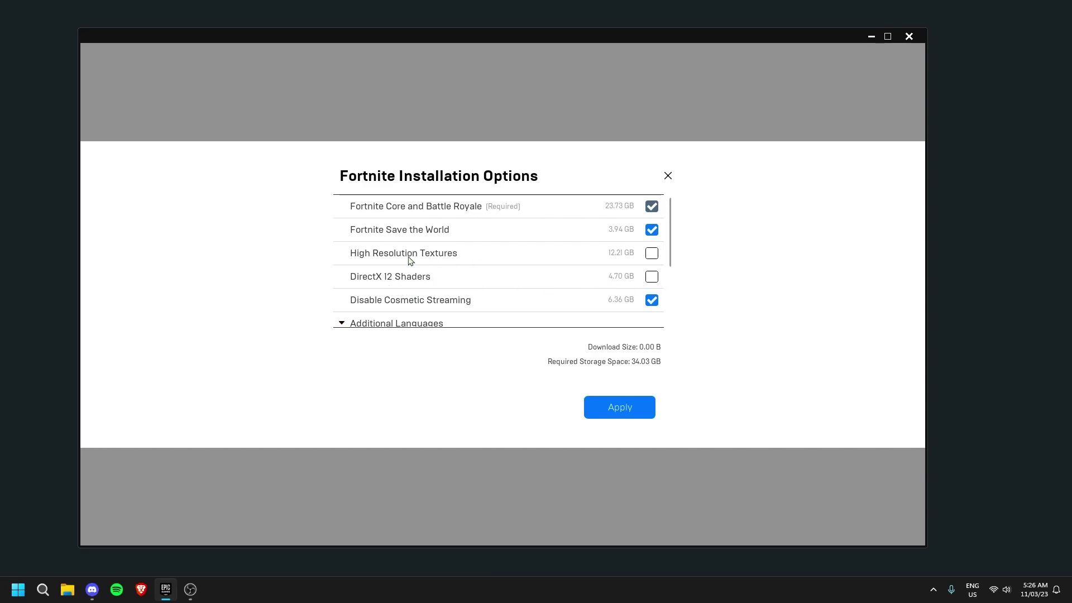
{"action": "mouse_move", "coordinate": [416, 257]}
{"action": "mouse_move", "coordinate": [397, 235]}
{"action": "left_click", "coordinate": [628, 413]}
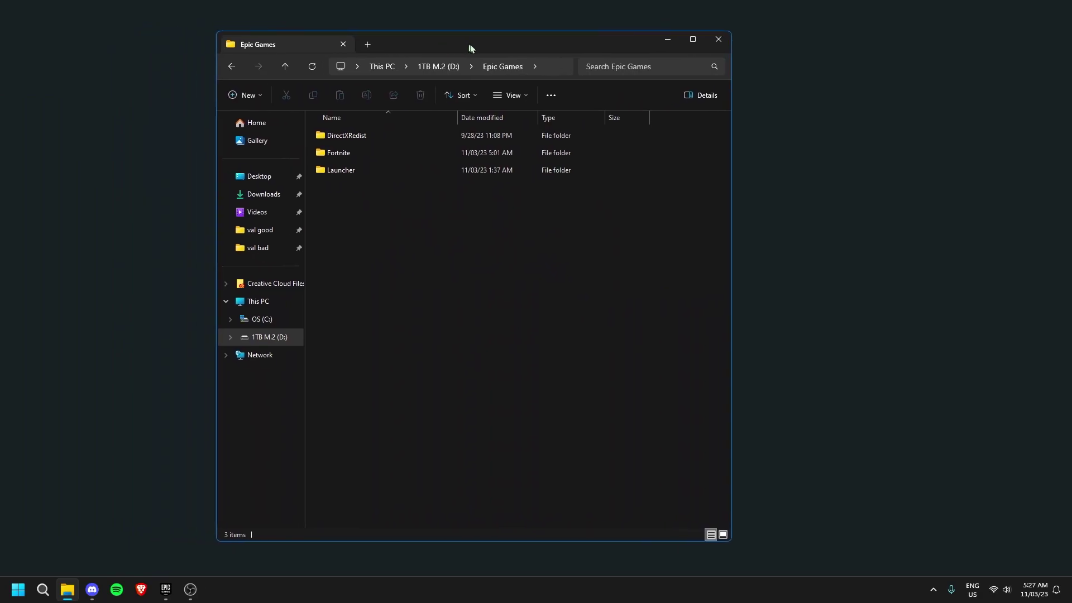
Step: In File Explorer's Epic Games folder, open Fortnite\FortniteGame\Binaries\Win64 and locate FortniteClient-Win64-Shipping.exe
{"action": "left_click_drag", "start_coordinate": [472, 45], "coordinate": [511, 48]}
{"action": "double_click", "coordinate": [381, 158]}
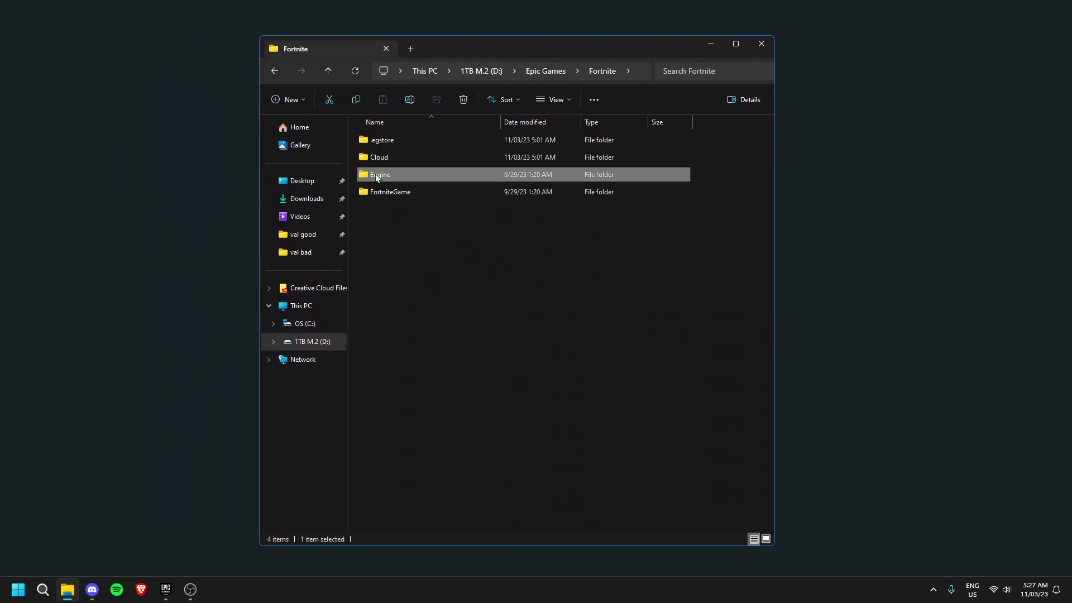
{"action": "left_click", "coordinate": [383, 194]}
{"action": "double_click", "coordinate": [384, 195]}
{"action": "double_click", "coordinate": [401, 140]}
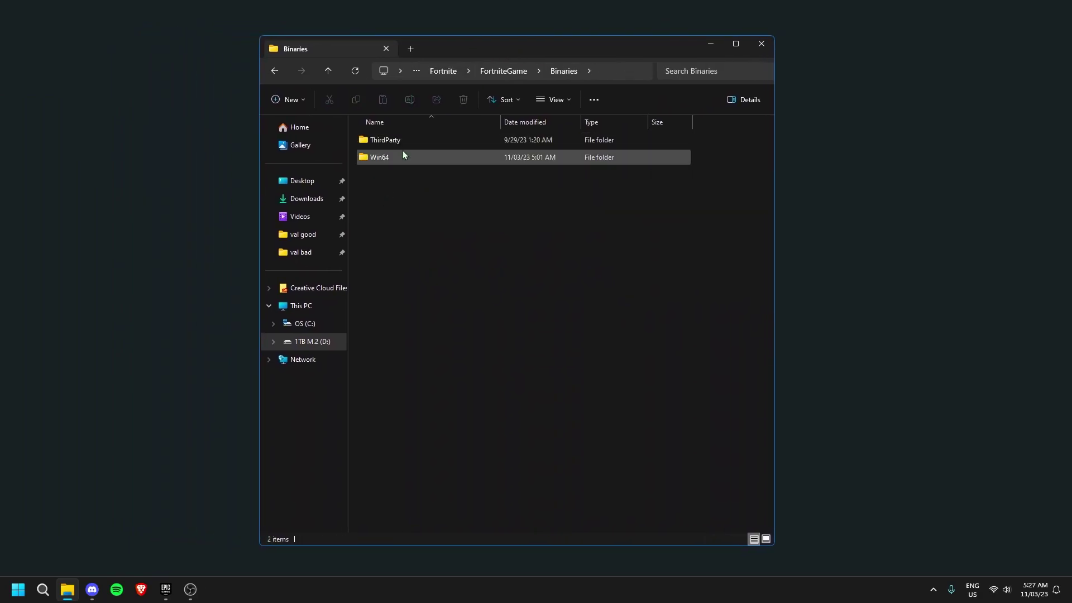
{"action": "left_click", "coordinate": [401, 156]}
{"action": "double_click", "coordinate": [401, 156]}
{"action": "scroll", "coordinate": [413, 212], "scroll_direction": "down", "scroll_amount": 12}
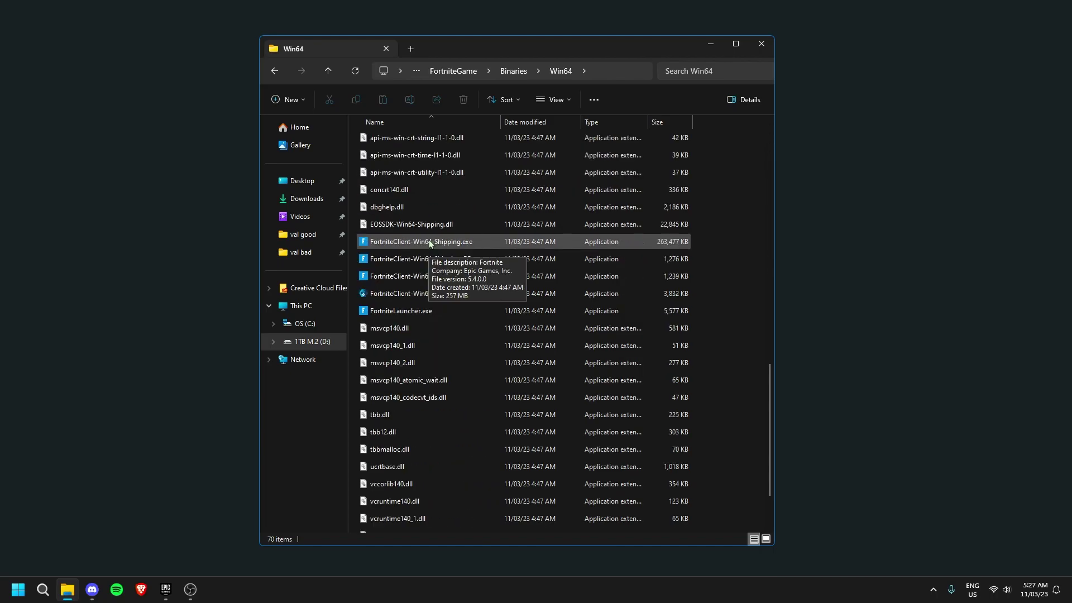
Step: In the compatibility properties of FortniteClient-Win64-Shipping.exe, set high DPI scaling to Application, save the settings and close the folder
{"action": "right_click", "coordinate": [428, 242]}
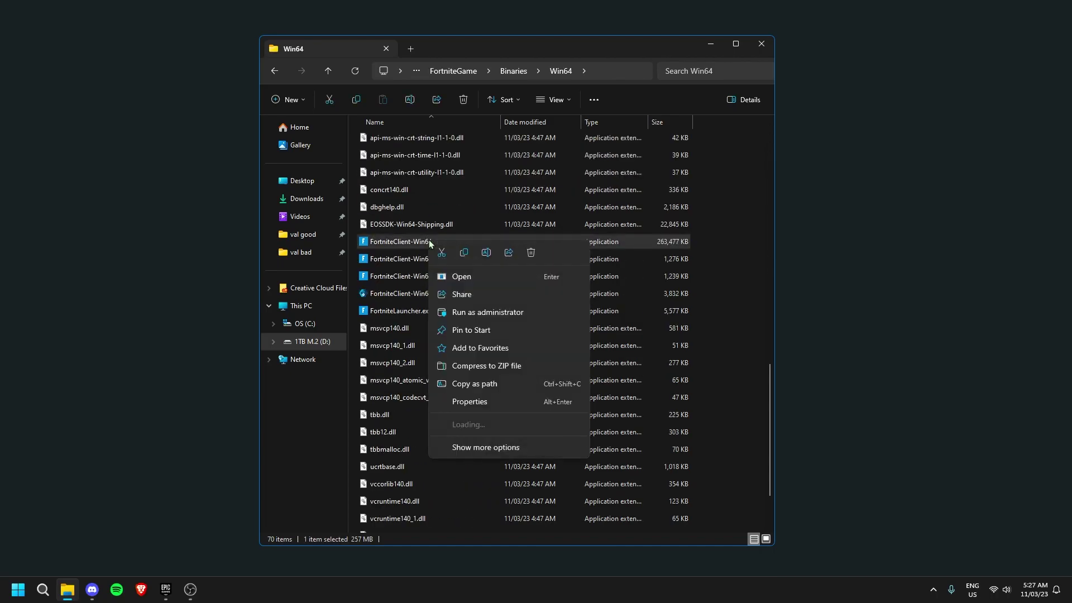
{"action": "left_click", "coordinate": [464, 401]}
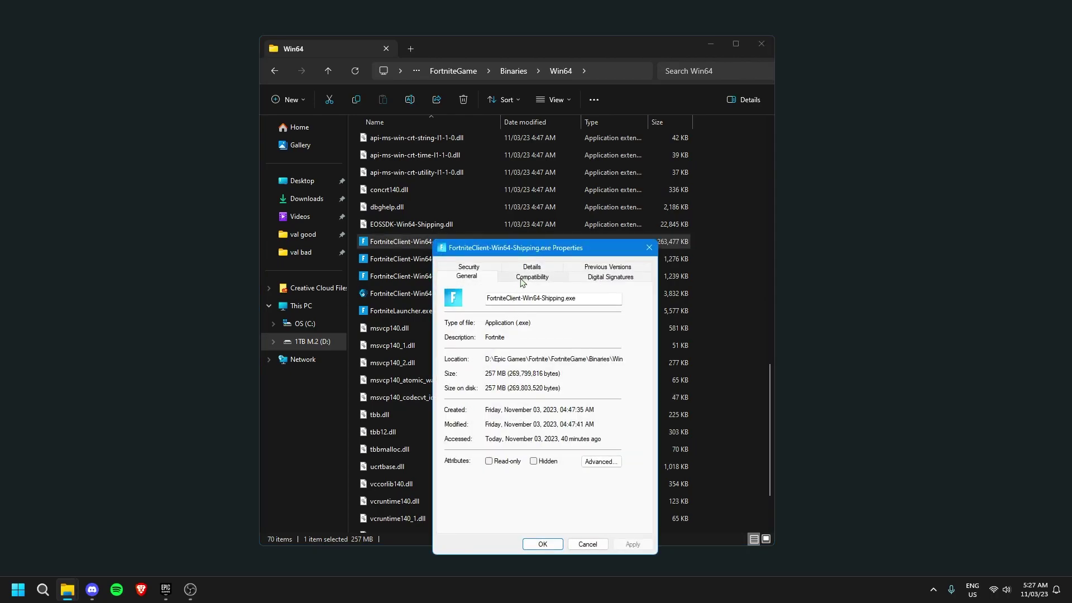
{"action": "left_click", "coordinate": [520, 281]}
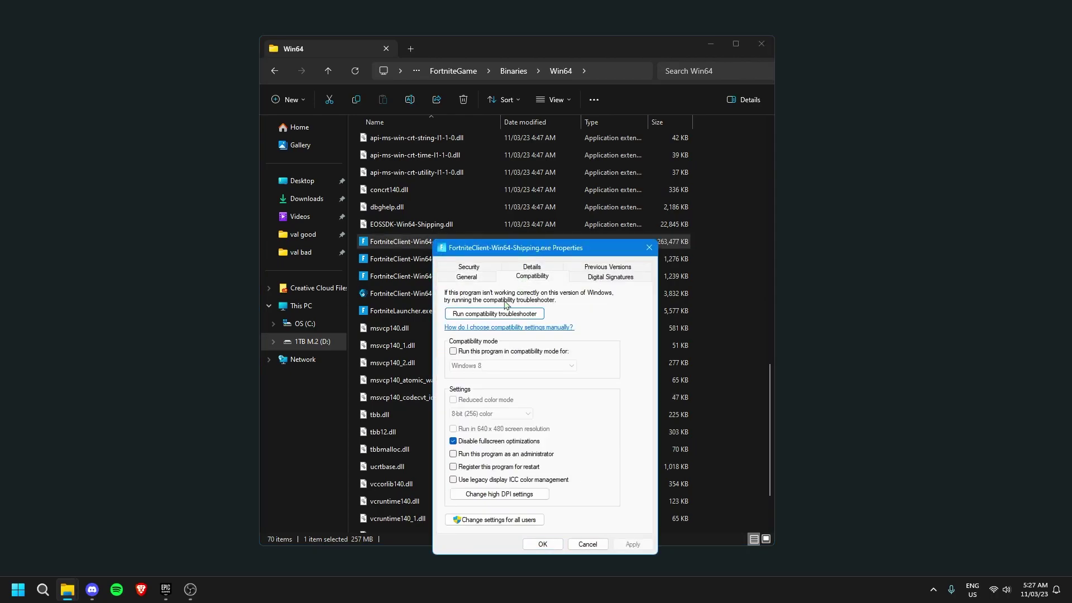
{"action": "left_click", "coordinate": [485, 495]}
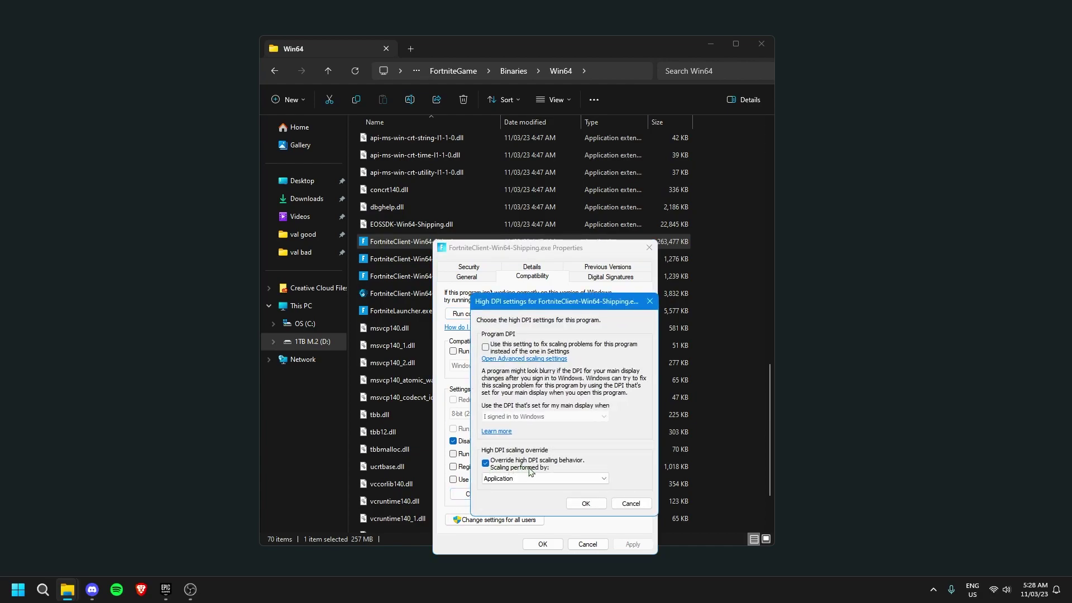
{"action": "left_click", "coordinate": [509, 482]}
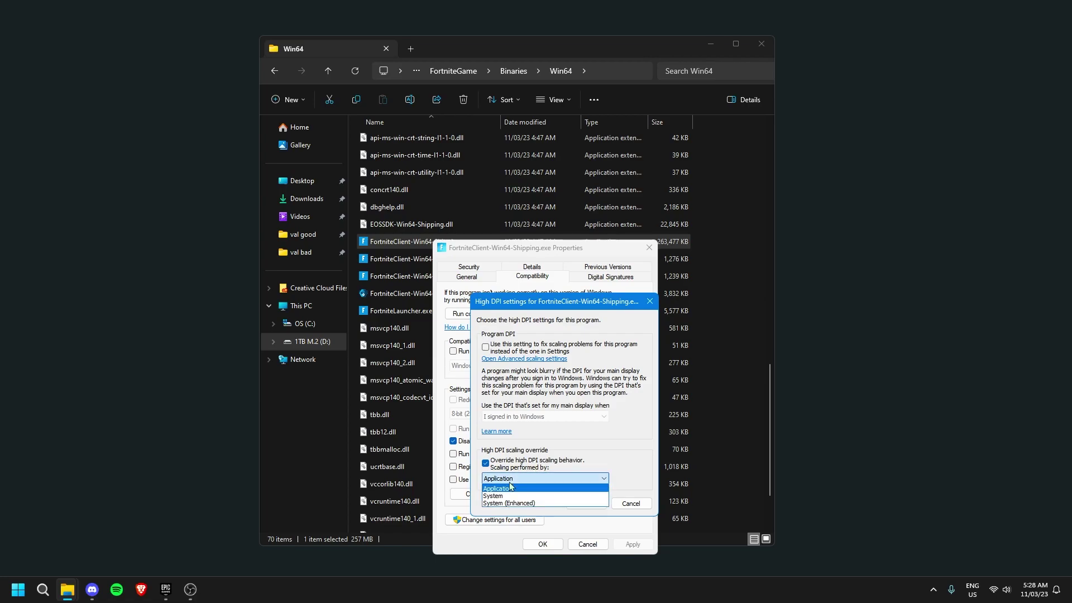
{"action": "left_click", "coordinate": [510, 487]}
{"action": "left_click", "coordinate": [592, 507]}
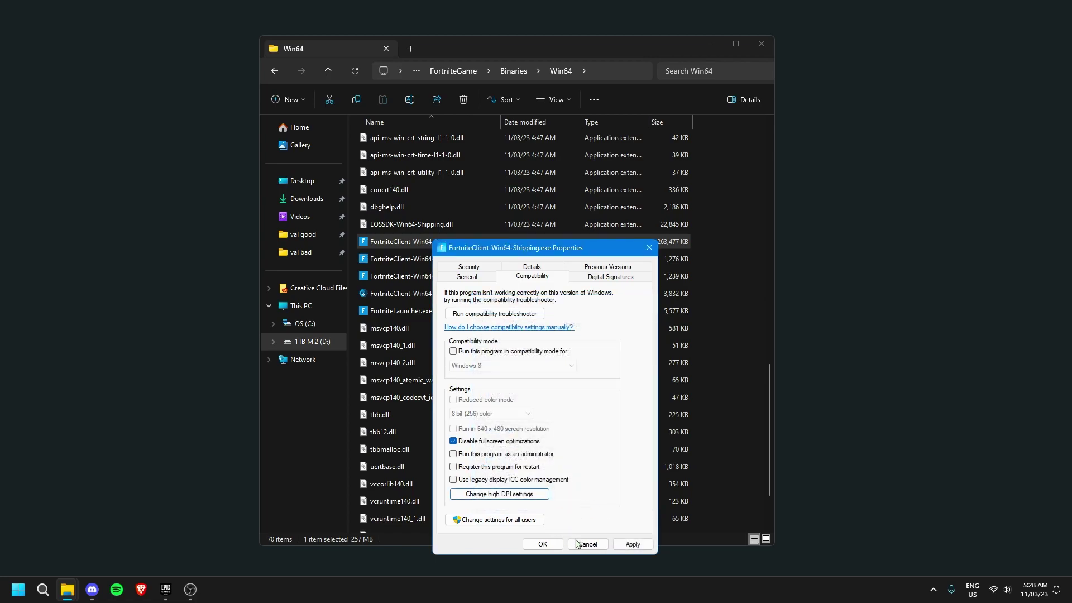
{"action": "left_click", "coordinate": [543, 544]}
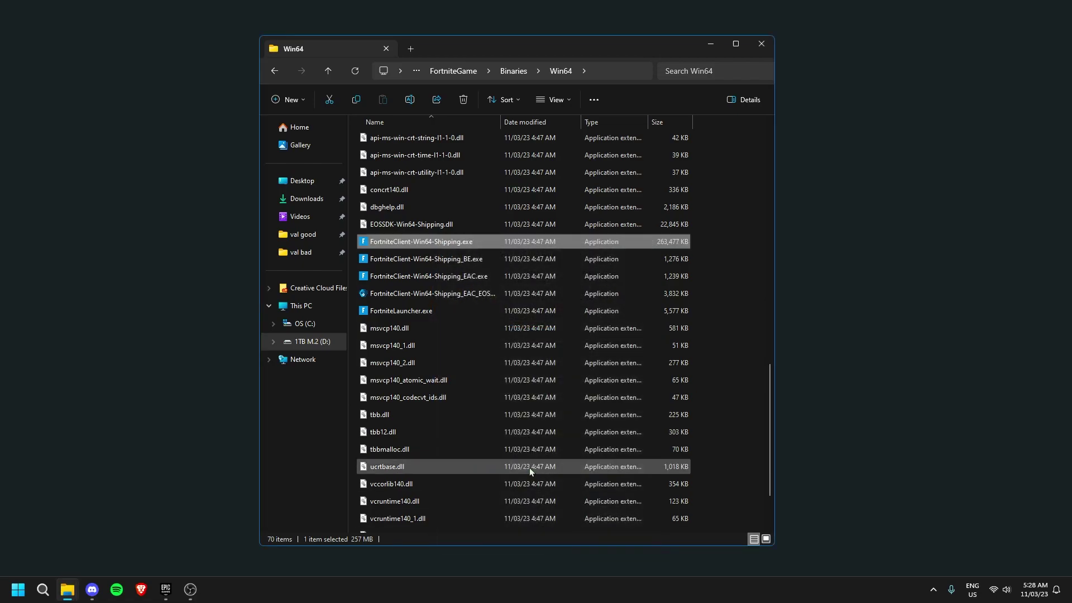
{"action": "left_click", "coordinate": [766, 44]}
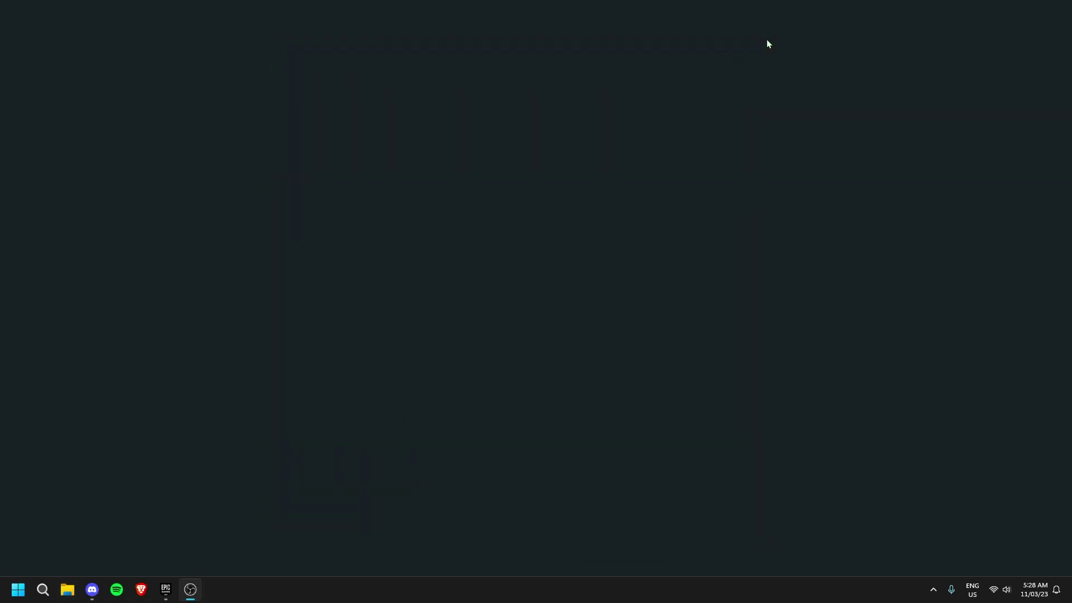